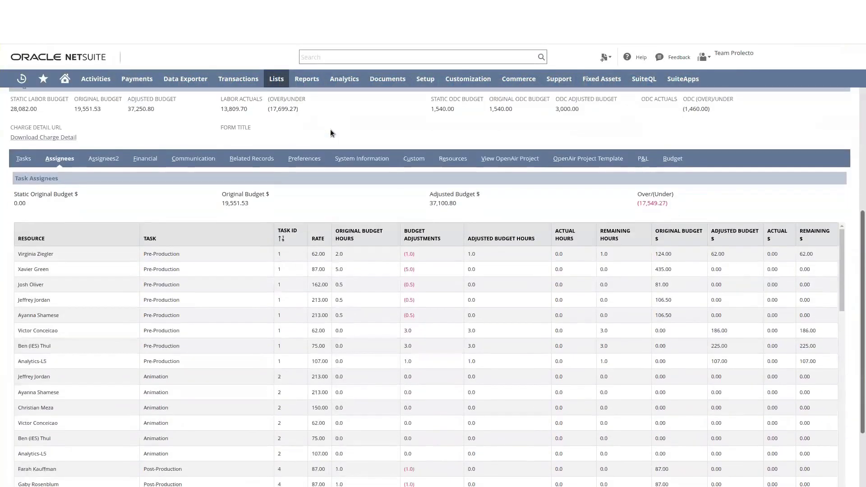
{"action": "scroll", "coordinate": [330, 129], "scroll_direction": "down", "scroll_amount": 1}
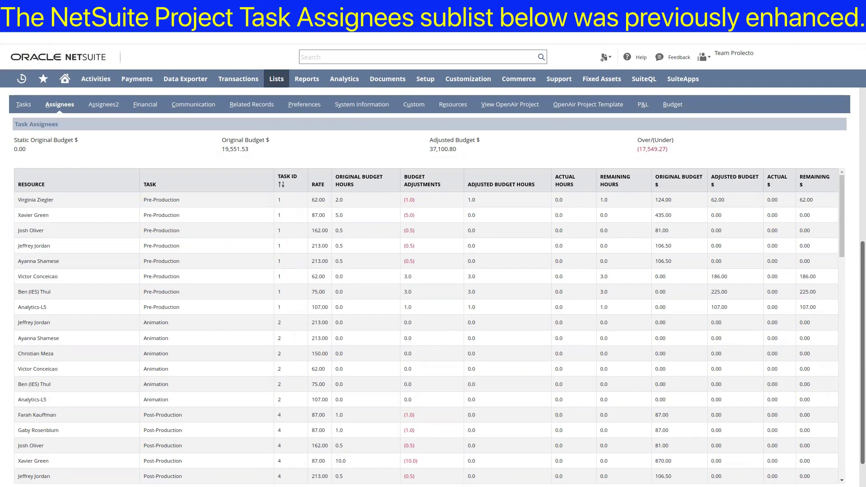
Scroll down to the Task Assignees sublist, with totals of 19,551.53 original and 37,100.80 adjusted budget.
{"action": "scroll", "coordinate": [188, 338], "scroll_direction": "down", "scroll_amount": 3}
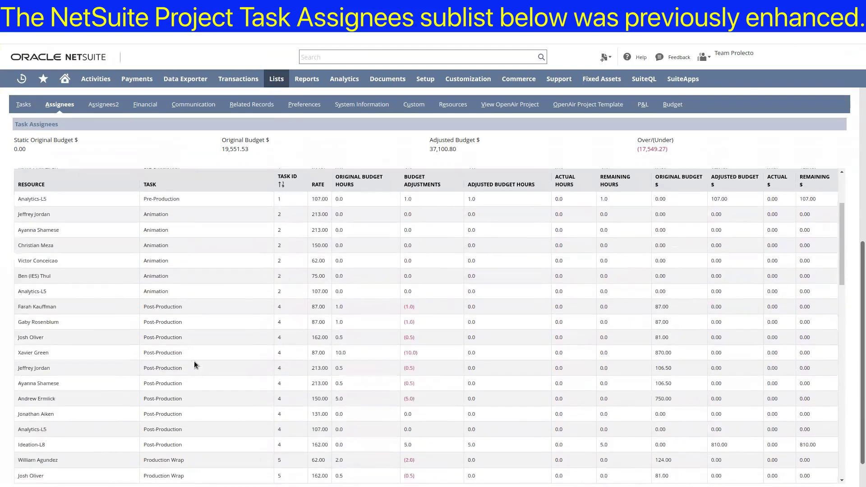
{"action": "scroll", "coordinate": [194, 361], "scroll_direction": "up", "scroll_amount": 3}
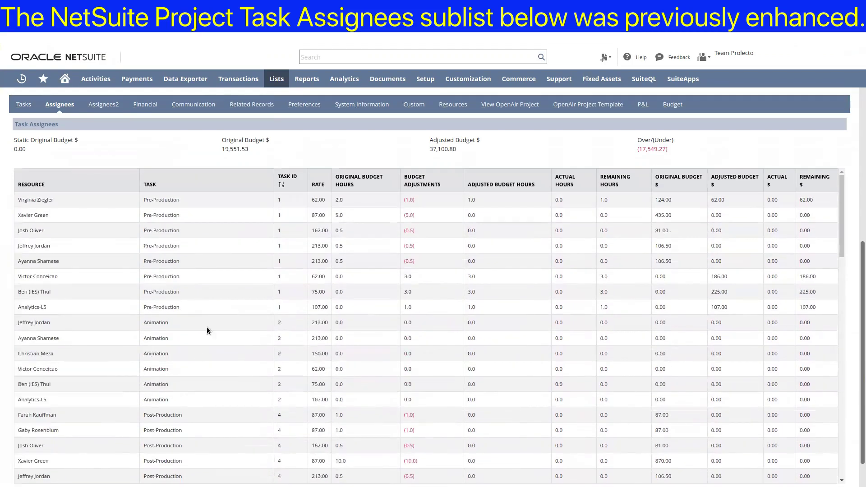
Open six assignee rows in turn for inline editing, ending on the second Animation assignment.
{"action": "left_click", "coordinate": [428, 217]}
{"action": "left_click", "coordinate": [430, 259]}
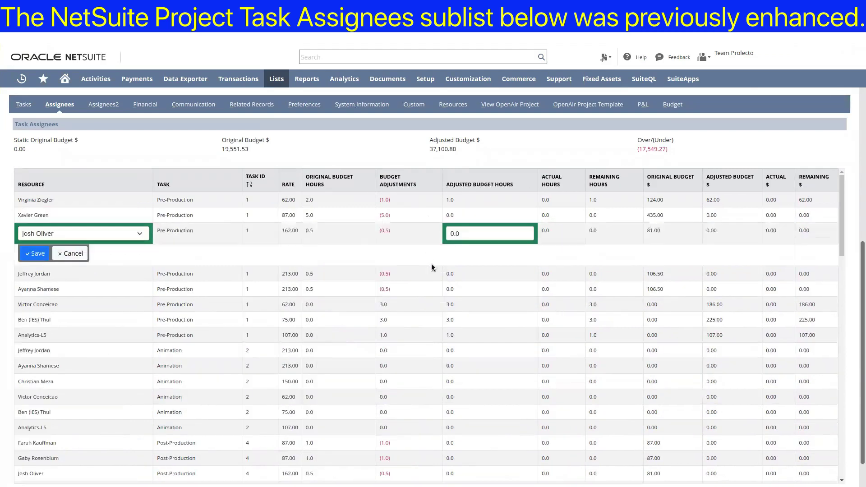
{"action": "left_click", "coordinate": [431, 280]}
{"action": "left_click", "coordinate": [430, 320]}
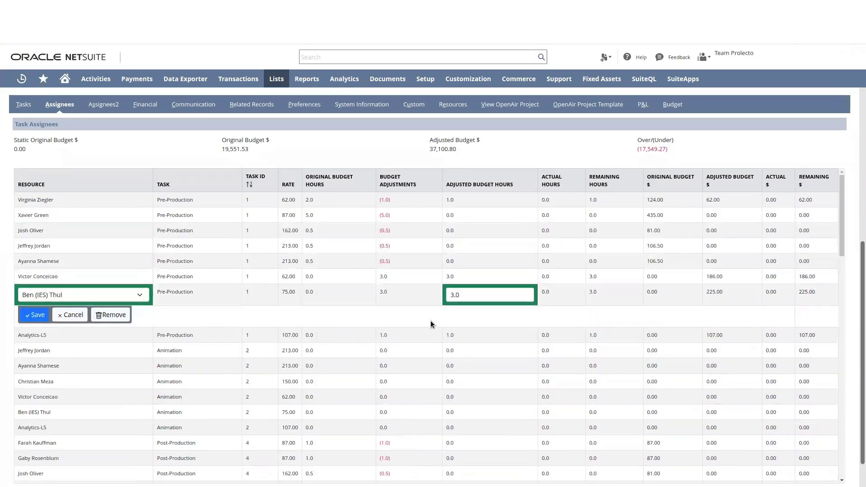
{"action": "left_click", "coordinate": [416, 361]}
{"action": "left_click", "coordinate": [408, 388]}
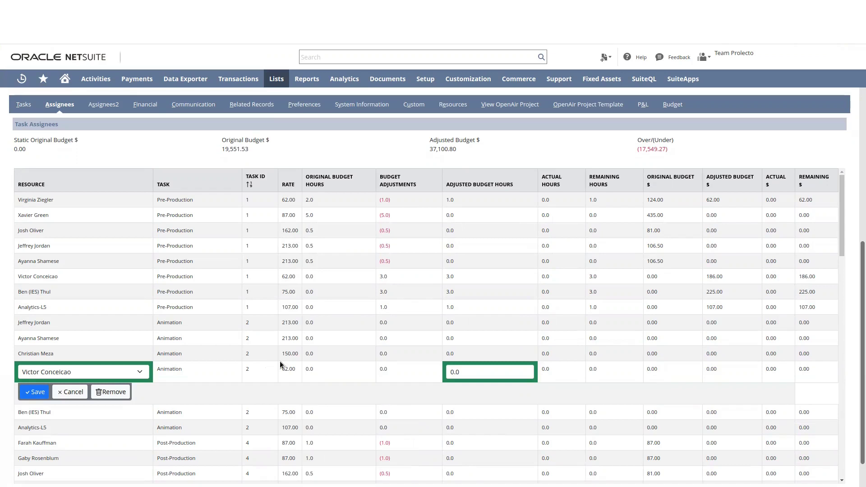
{"action": "scroll", "coordinate": [477, 357], "scroll_direction": "down", "scroll_amount": 15}
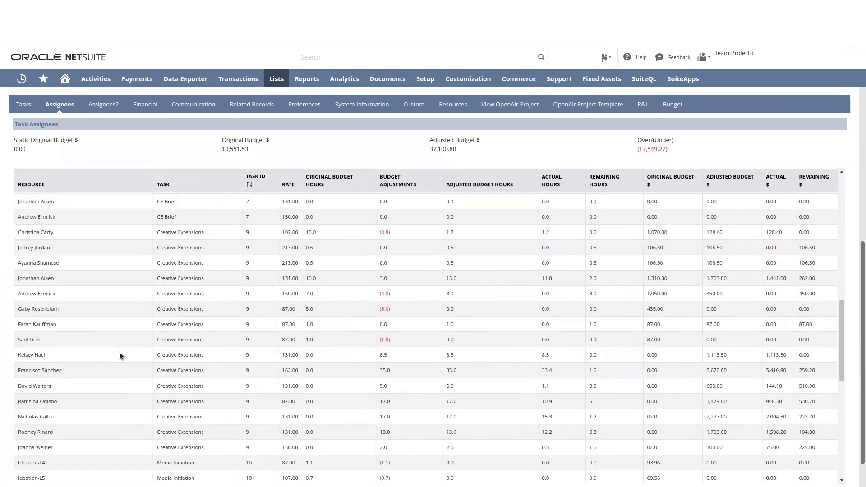
Lower the Creative Extensions assignment's adjusted budget hours from 13.0 to 11 and save.
{"action": "left_click", "coordinate": [480, 280]}
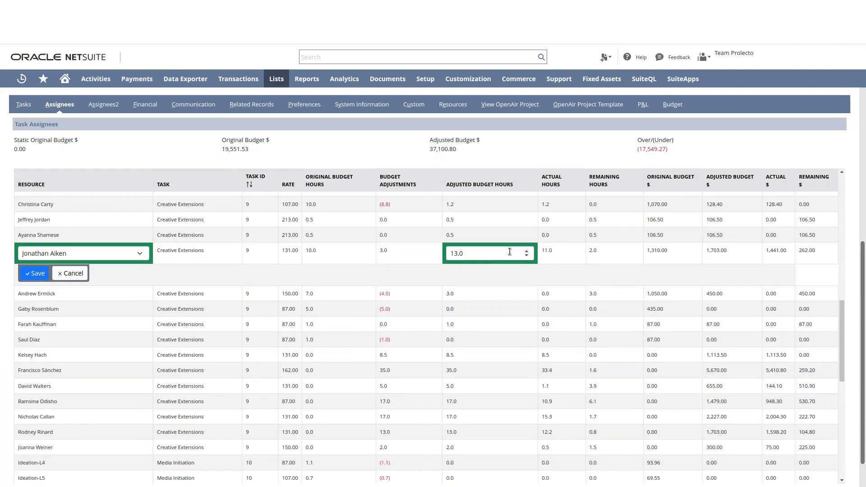
{"action": "left_click", "coordinate": [527, 256]}
{"action": "left_click", "coordinate": [527, 256]}
{"action": "left_click", "coordinate": [37, 274]}
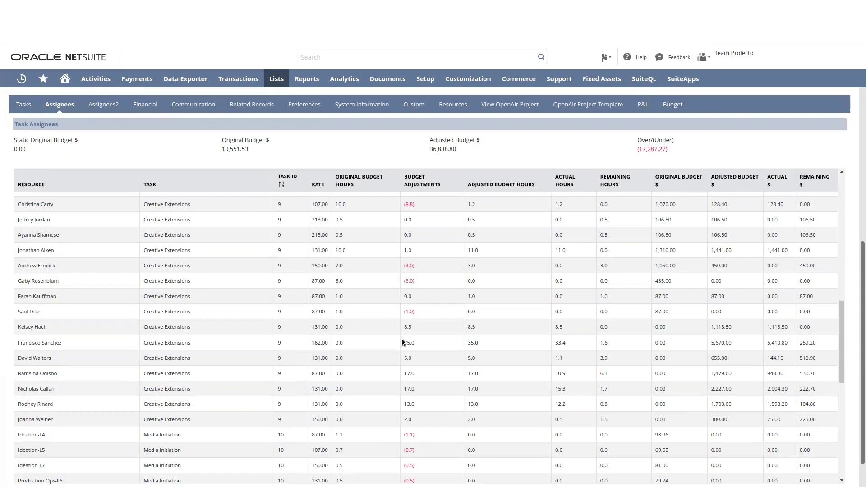
{"action": "scroll", "coordinate": [404, 342], "scroll_direction": "down", "scroll_amount": 10}
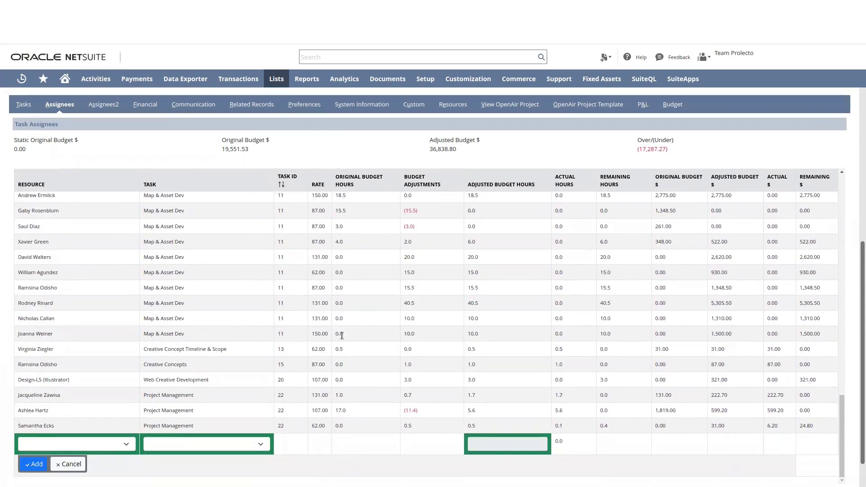
{"action": "scroll", "coordinate": [133, 332], "scroll_direction": "up", "scroll_amount": 4}
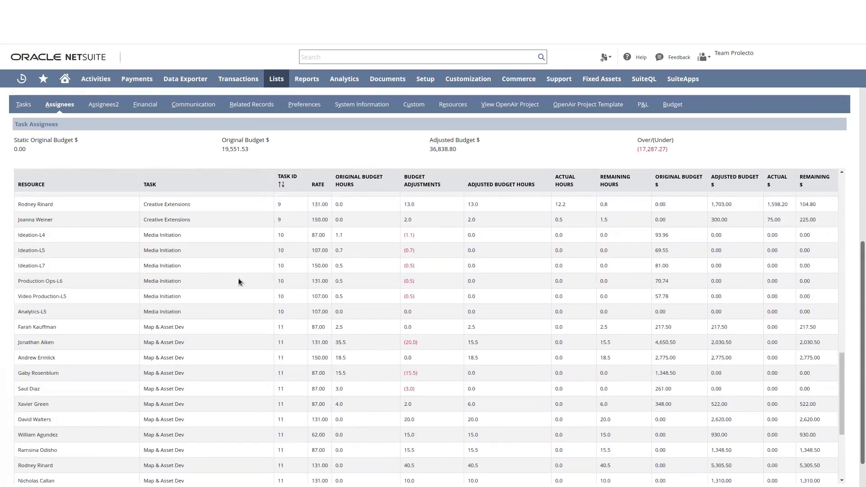
{"action": "scroll", "coordinate": [348, 364], "scroll_direction": "down", "scroll_amount": 4}
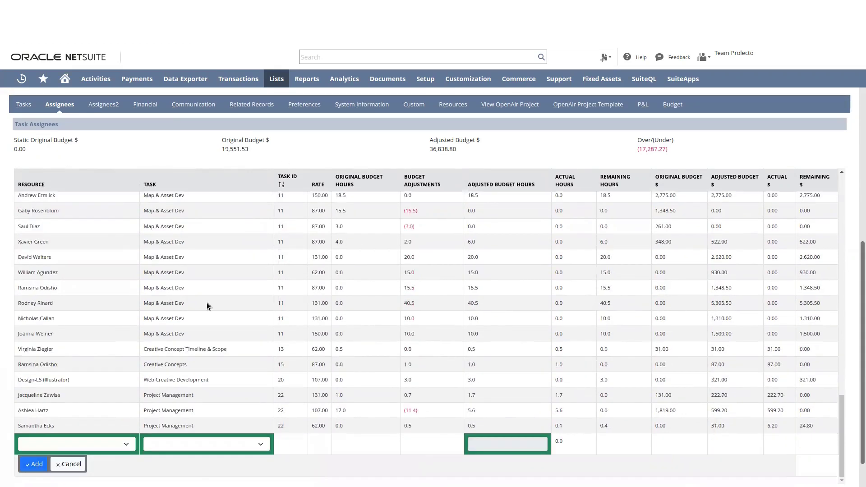
{"action": "scroll", "coordinate": [207, 303], "scroll_direction": "up", "scroll_amount": 5}
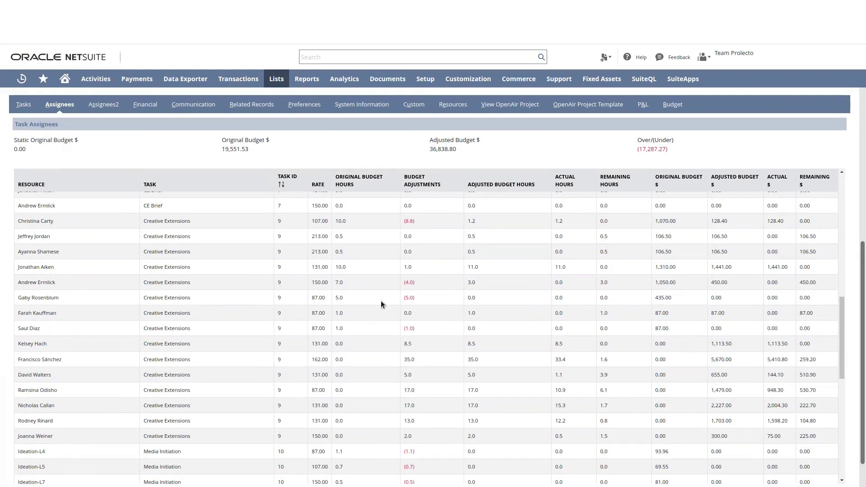
{"action": "scroll", "coordinate": [161, 306], "scroll_direction": "up", "scroll_amount": 15}
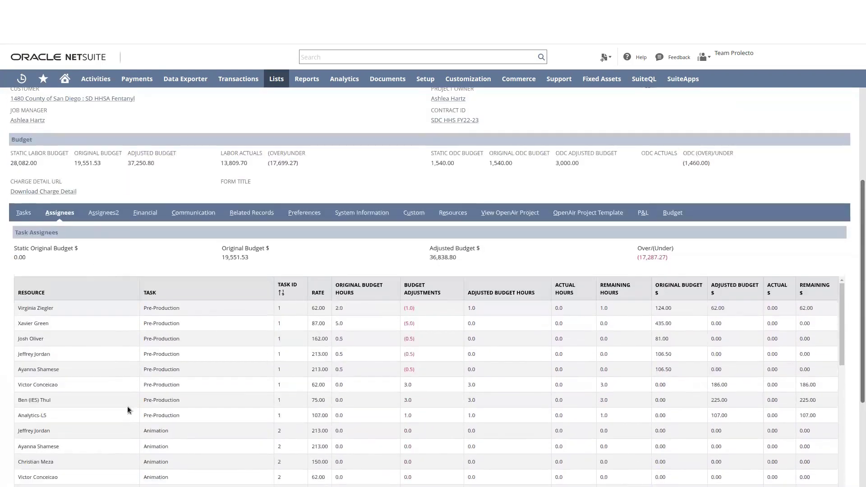
{"action": "left_click", "coordinate": [99, 369]}
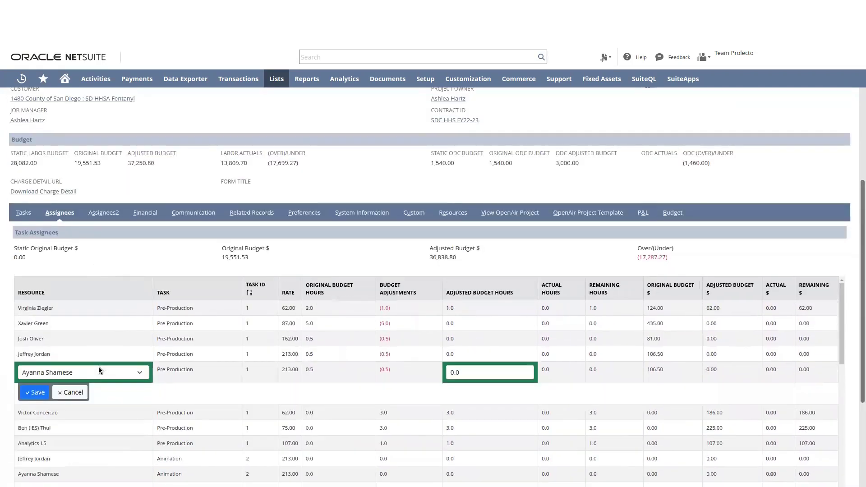
{"action": "left_click", "coordinate": [100, 371]}
{"action": "scroll", "coordinate": [65, 271], "scroll_direction": "up", "scroll_amount": 10}
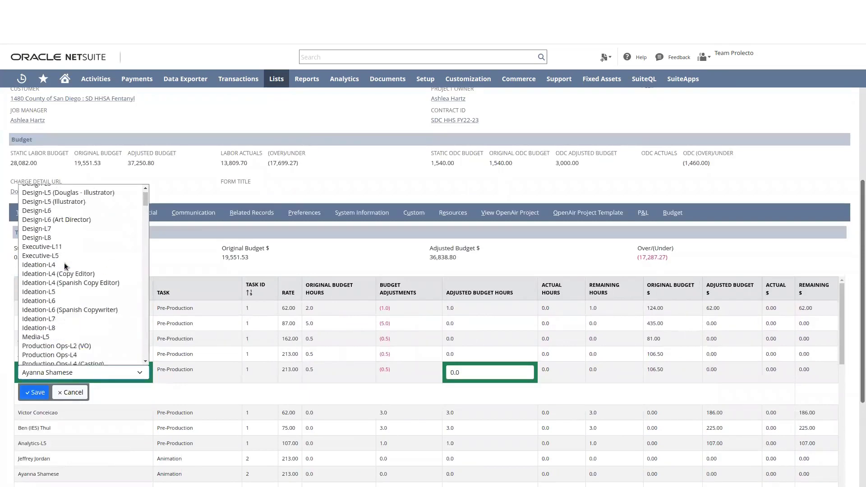
{"action": "scroll", "coordinate": [64, 263], "scroll_direction": "up", "scroll_amount": 2}
{"action": "left_click", "coordinate": [185, 255]}
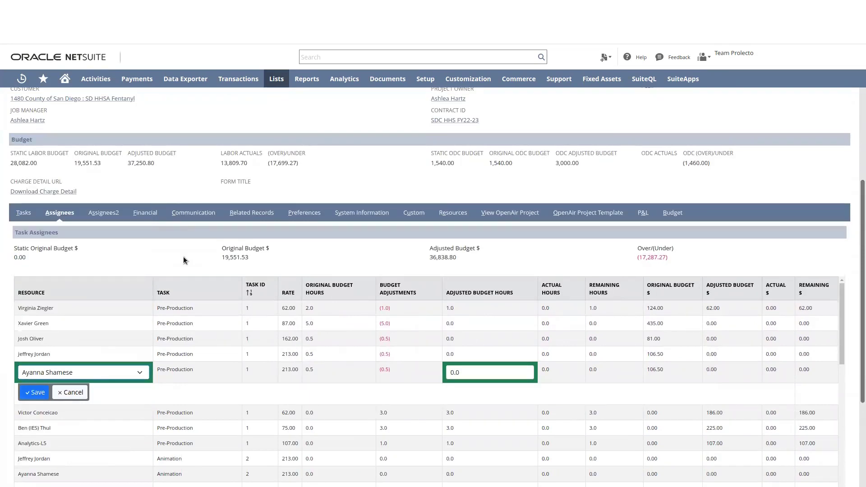
{"action": "left_click", "coordinate": [71, 392]}
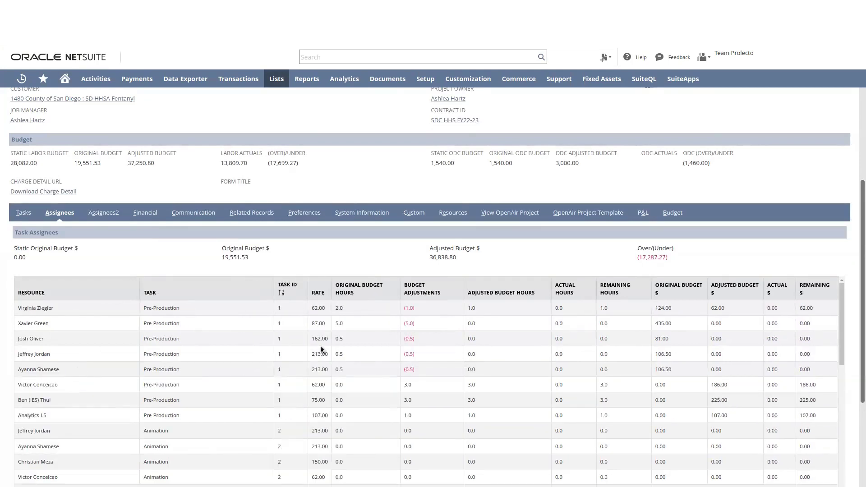
{"action": "scroll", "coordinate": [320, 345], "scroll_direction": "down", "scroll_amount": 1}
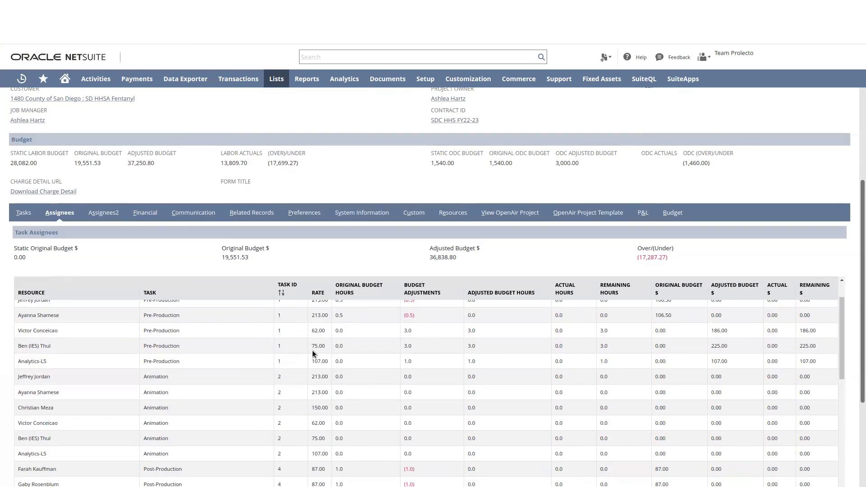
{"action": "scroll", "coordinate": [810, 265], "scroll_direction": "down", "scroll_amount": 3}
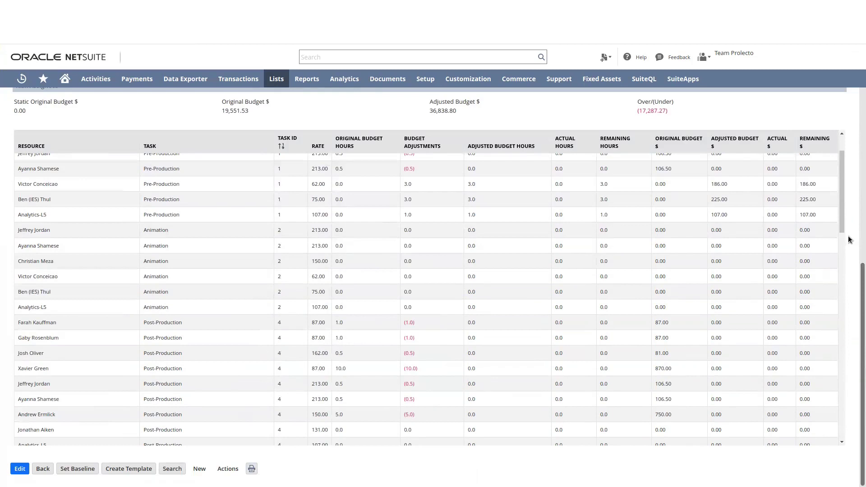
Scroll down to the Add row, then open and close the Task list without choosing a task.
{"action": "left_click_drag", "start_coordinate": [842, 226], "coordinate": [833, 452]}
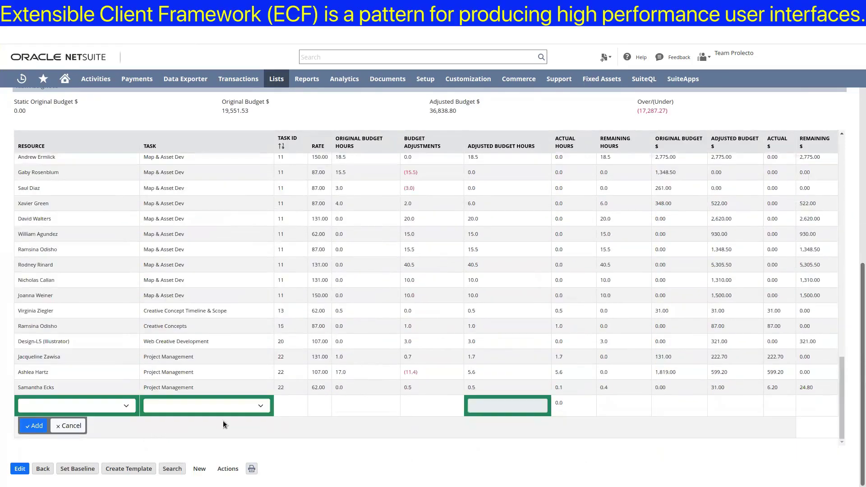
{"action": "left_click", "coordinate": [227, 409]}
{"action": "left_click", "coordinate": [227, 409]}
Open a few assignment rows for editing, then switch to the Assignees2 subtab.
{"action": "scroll", "coordinate": [219, 383], "scroll_direction": "up", "scroll_amount": 3}
{"action": "left_click", "coordinate": [224, 355]}
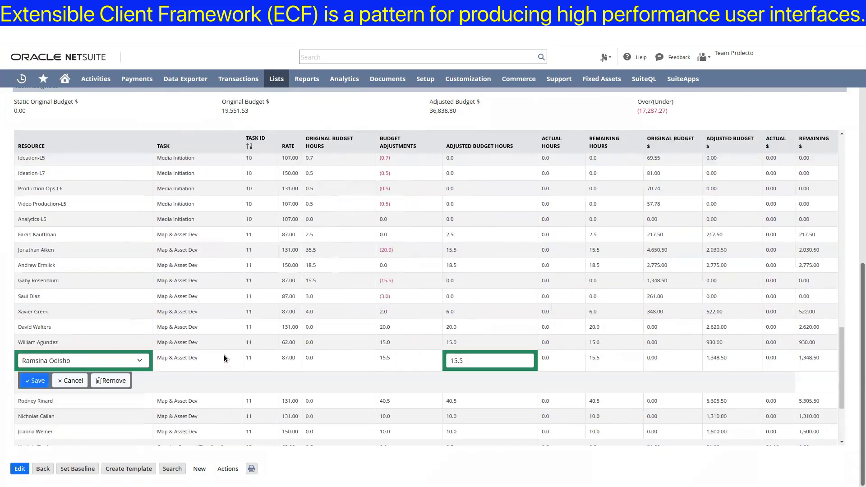
{"action": "left_click", "coordinate": [506, 255]}
{"action": "left_click", "coordinate": [522, 194]}
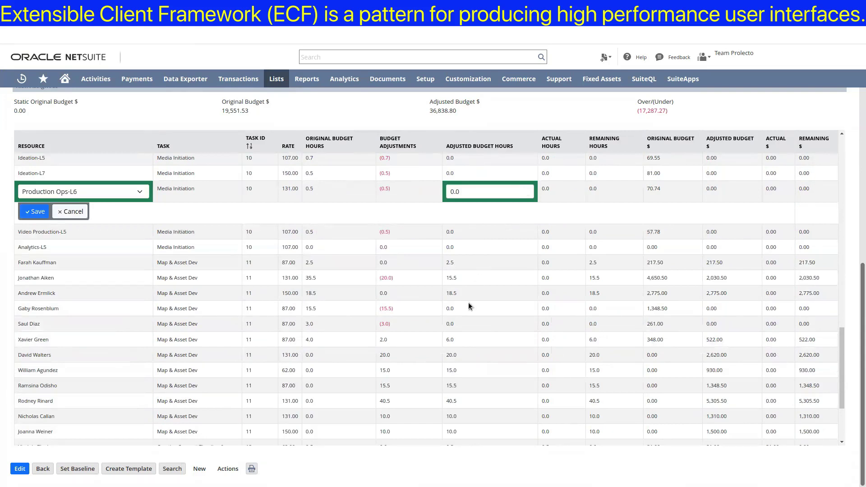
{"action": "scroll", "coordinate": [327, 123], "scroll_direction": "up", "scroll_amount": 1}
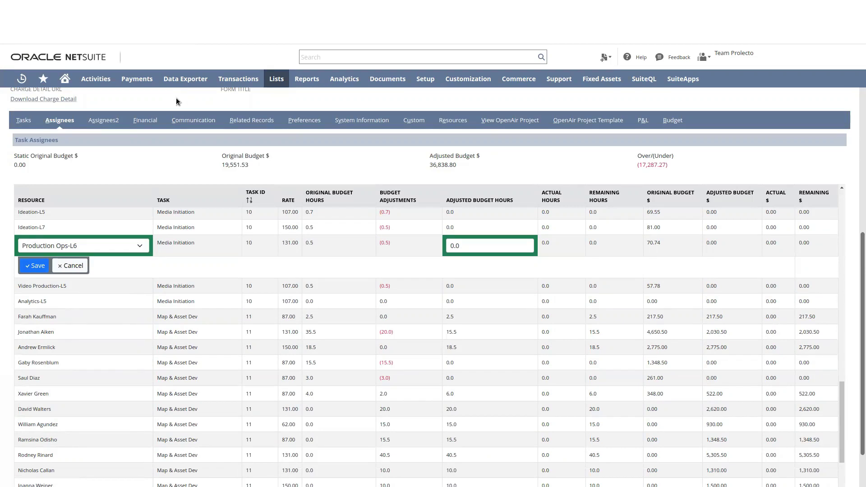
{"action": "left_click", "coordinate": [109, 122]}
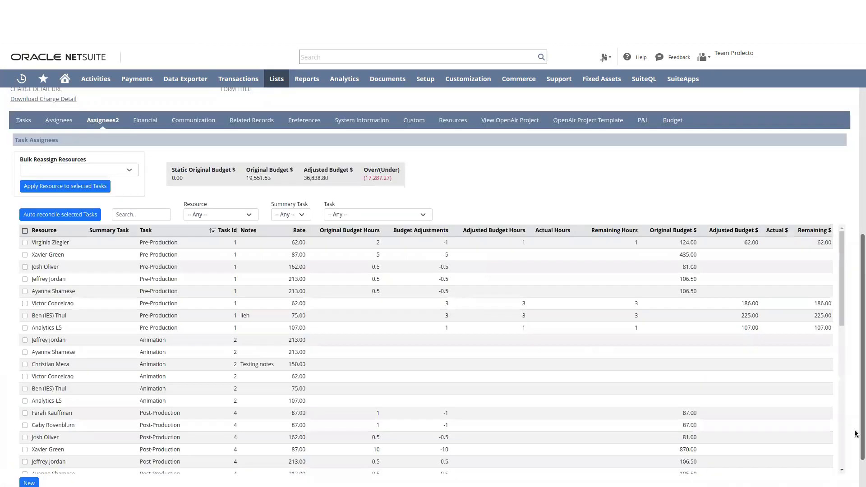
Enlarge the first Pre-Production row's Notes box, enter 'Hello', and save the row.
{"action": "left_click_drag", "start_coordinate": [859, 381], "coordinate": [860, 399]}
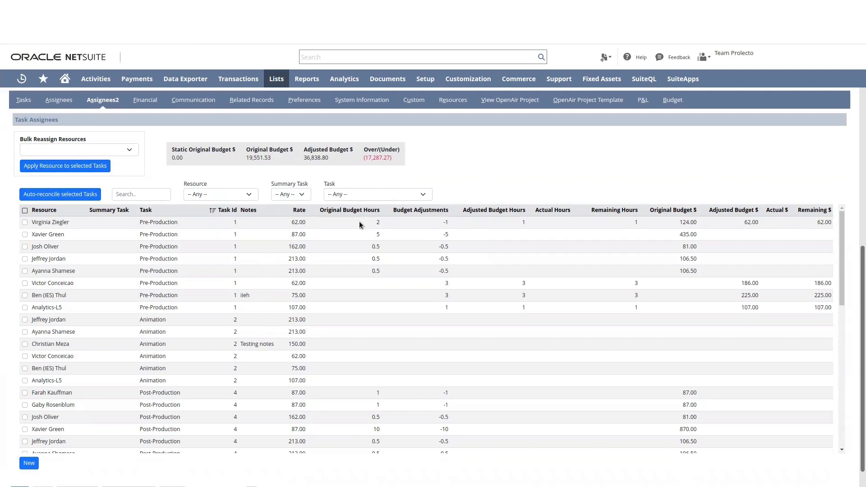
{"action": "left_click", "coordinate": [413, 226]}
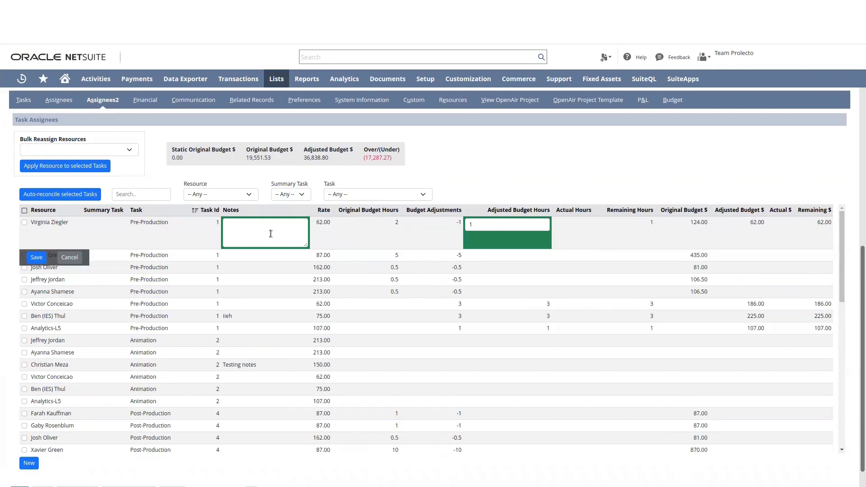
{"action": "left_click_drag", "start_coordinate": [306, 244], "coordinate": [337, 257]}
{"action": "left_click", "coordinate": [290, 238]}
{"action": "type", "text": "Hel"}
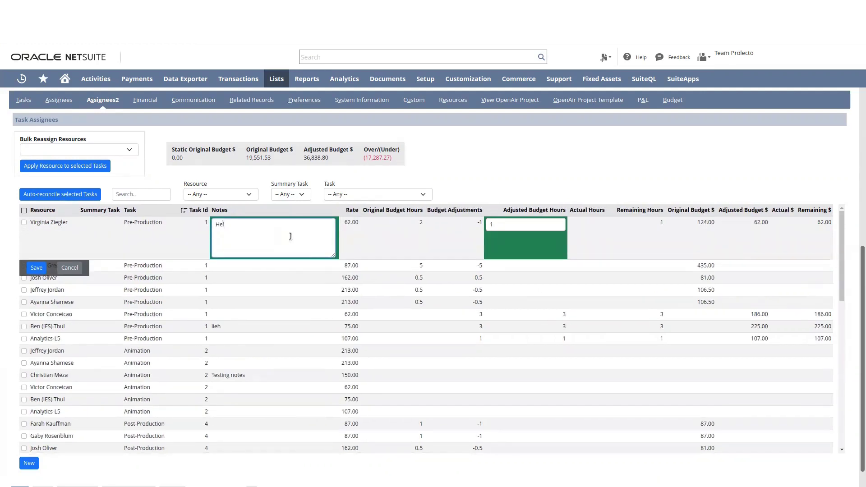
{"action": "type", "text": "lo"}
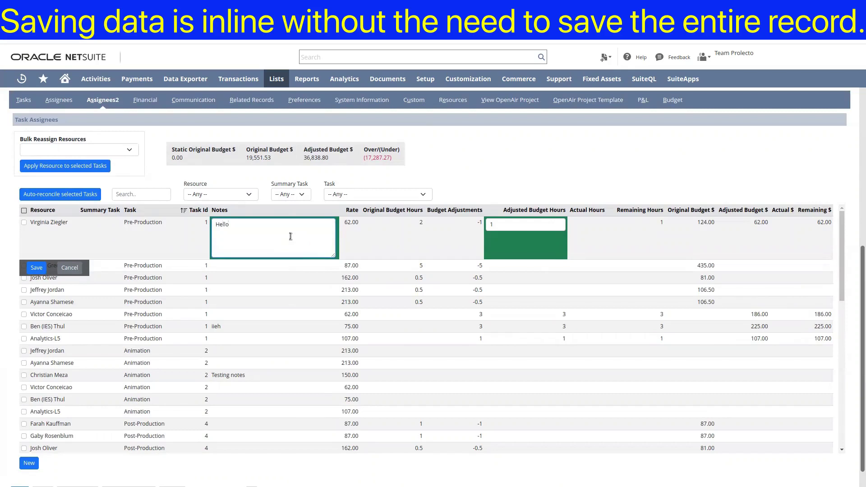
{"action": "left_click", "coordinate": [36, 268]}
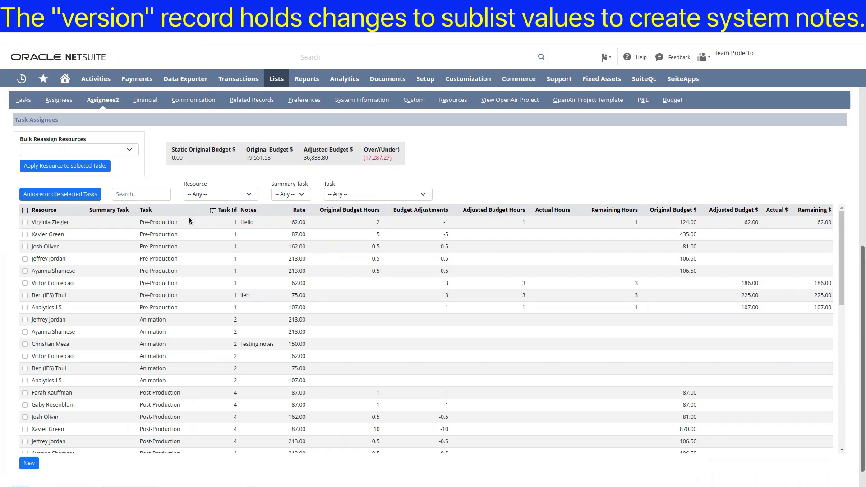
Change the first row's note to 'Hello World', save, and bring up the assignee version list.
{"action": "left_click", "coordinate": [260, 224]}
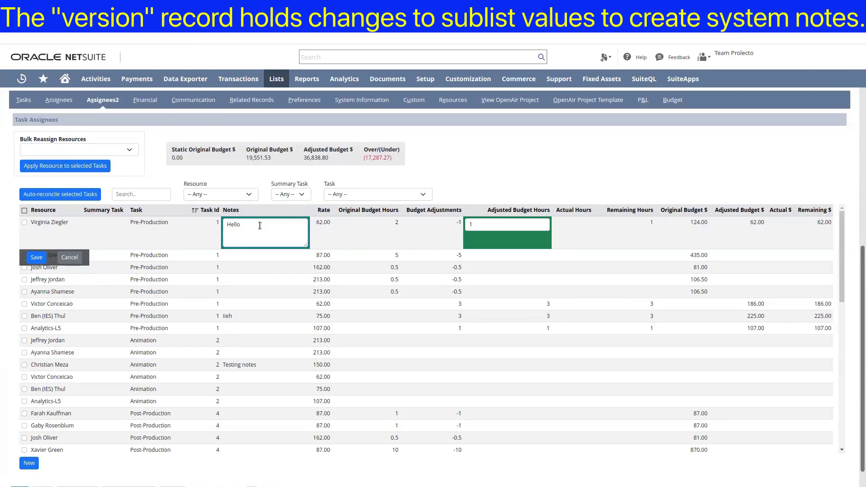
{"action": "type", "text": "World"}
{"action": "left_click", "coordinate": [40, 257]}
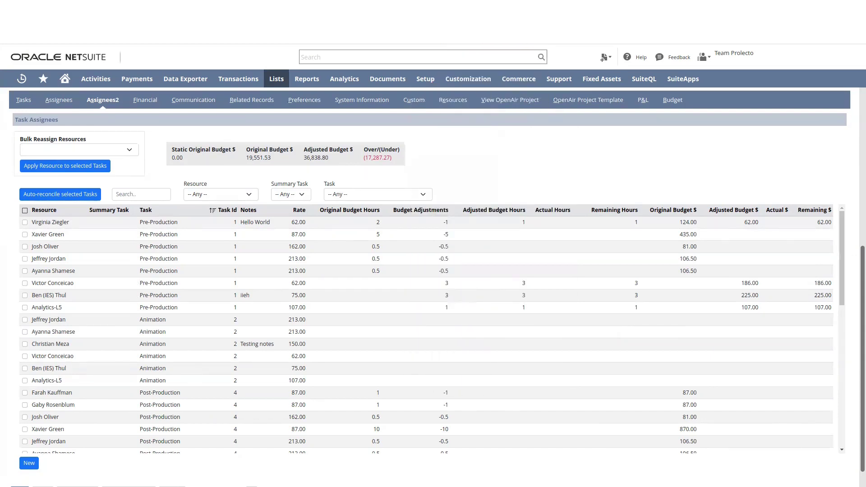
{"action": "key", "text": "ctrl+Tab"}
Sort the Project Task Assignee Version List by Internal ID, showing 'Hello World' on top.
{"action": "left_click", "coordinate": [96, 167]}
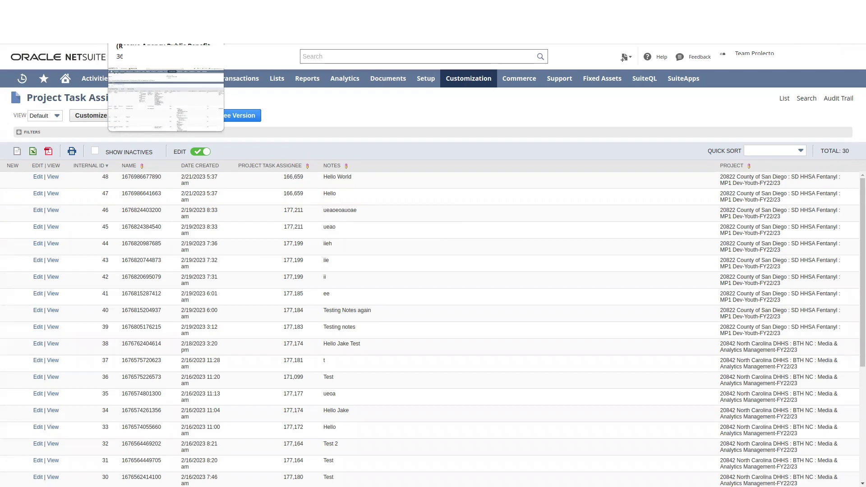
Give the rate-213.00 Animation assignment the note 'Testing resource change' and save it.
{"action": "key", "text": "ctrl+Tab"}
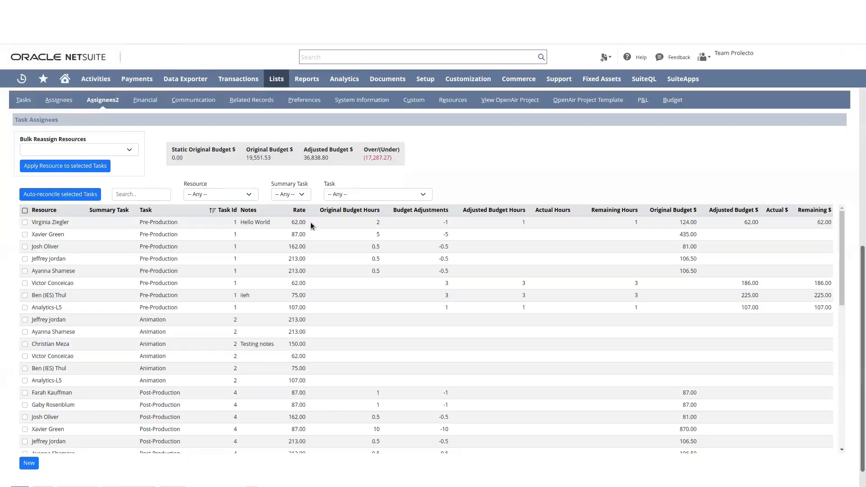
{"action": "left_click", "coordinate": [336, 223]}
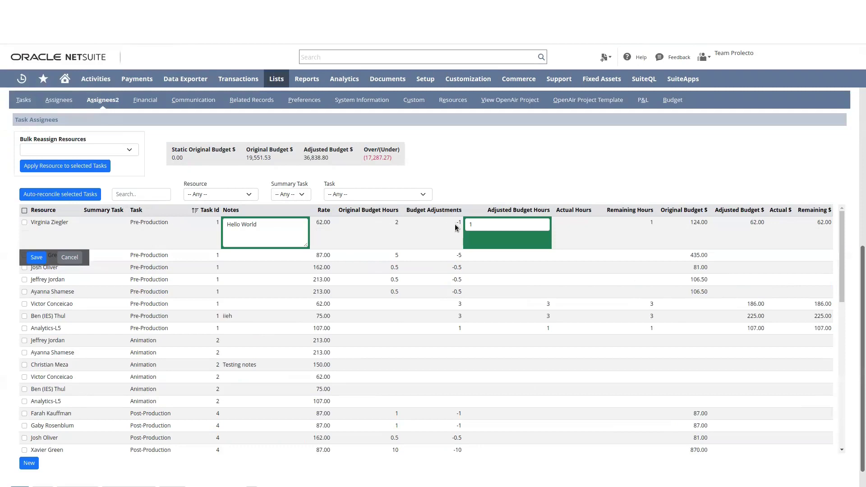
{"action": "left_click", "coordinate": [64, 258]}
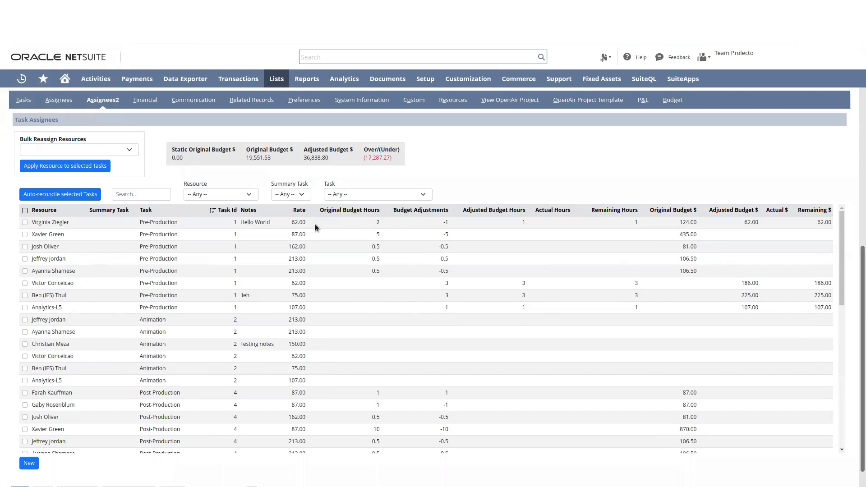
{"action": "left_click", "coordinate": [351, 318]}
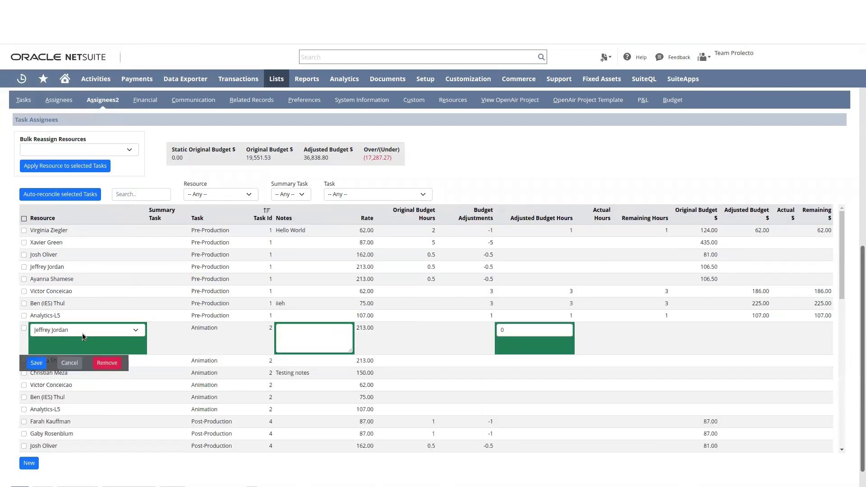
{"action": "left_click", "coordinate": [319, 329]}
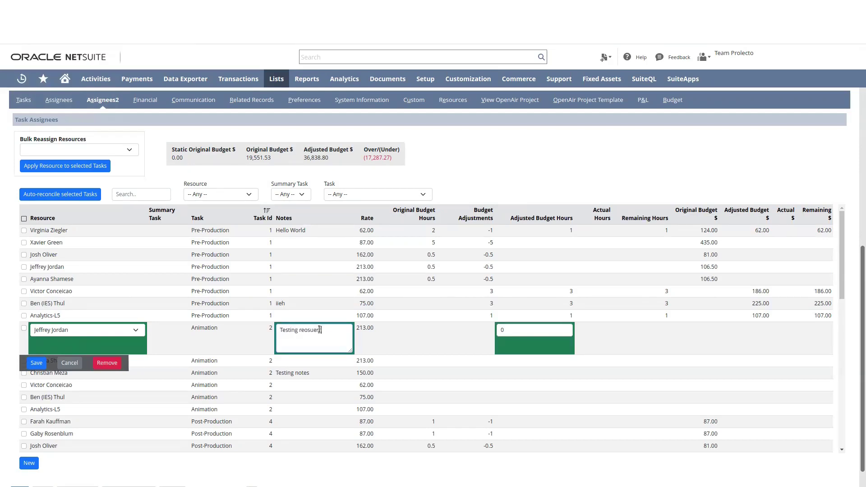
{"action": "key", "text": "BackSpace"}
{"action": "key", "text": "BackSpace"}
{"action": "key", "text": "BackSpace"}
{"action": "key", "text": "BackSpace"}
{"action": "key", "text": "BackSpace"}
{"action": "key", "text": "BackSpace"}
{"action": "left_click", "coordinate": [35, 363]}
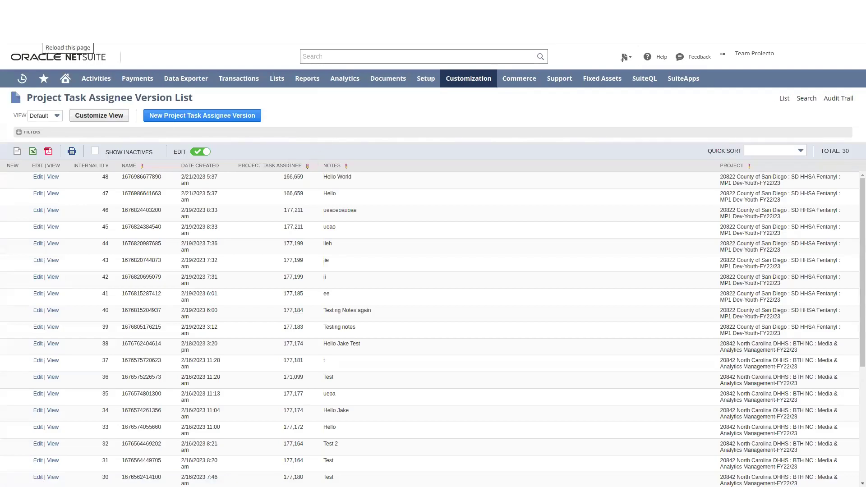
Reload the version list to reveal new version 49 noting 'Testing resource change'.
{"action": "left_click", "coordinate": [43, 32]}
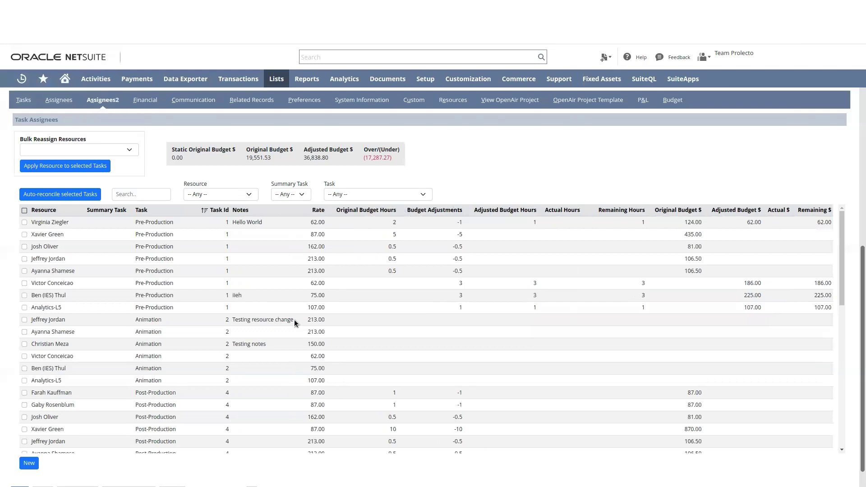
Reassign the 'Testing resource change' Animation row to another resource at rate 107.00, save, and cancel a reopen.
{"action": "left_click", "coordinate": [275, 321]}
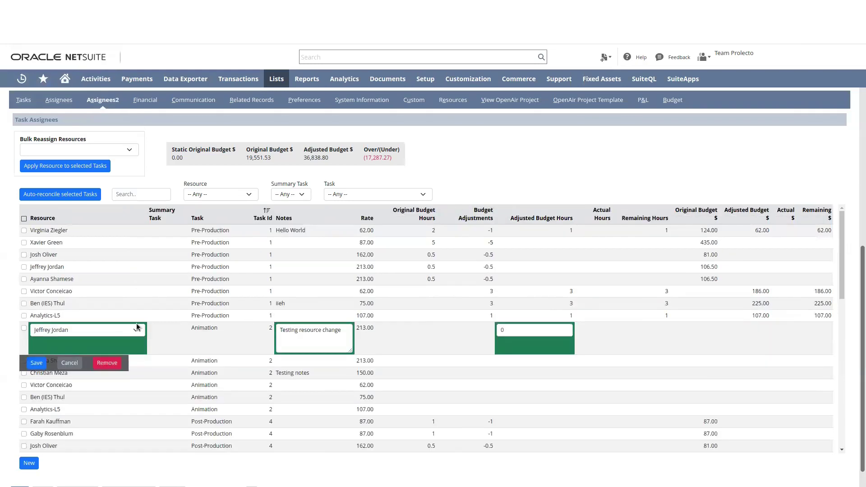
{"action": "left_click", "coordinate": [119, 328]}
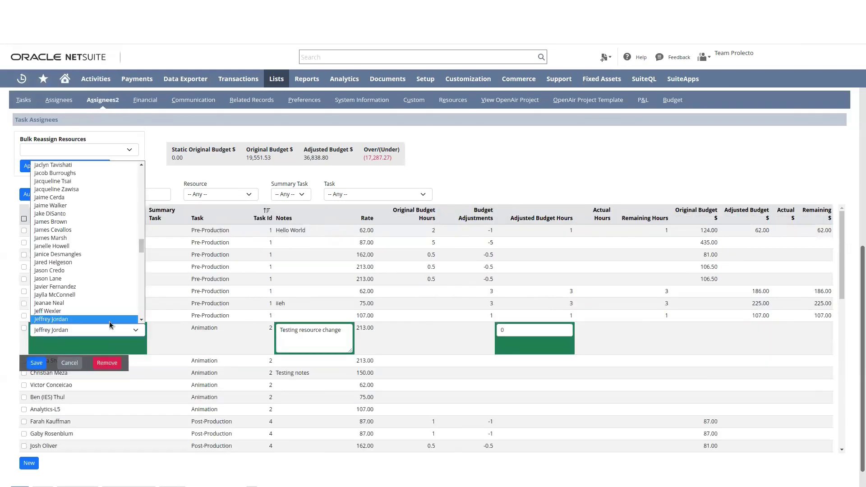
{"action": "left_click", "coordinate": [82, 246]}
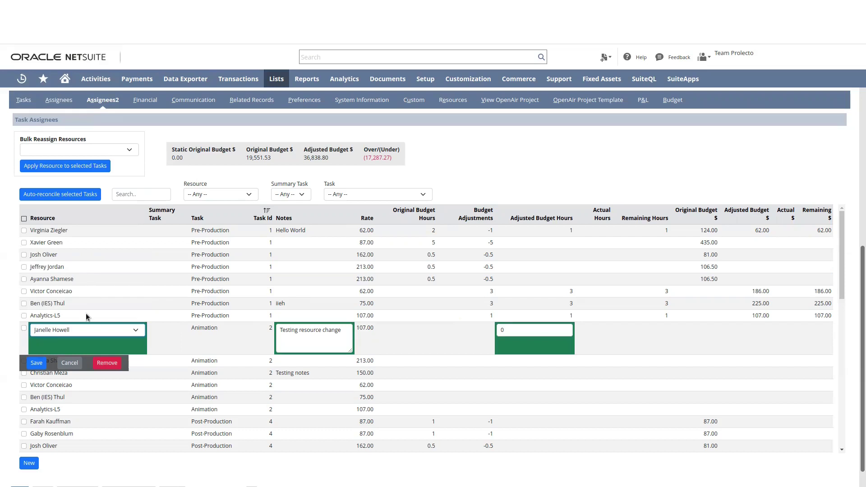
{"action": "left_click", "coordinate": [37, 363]}
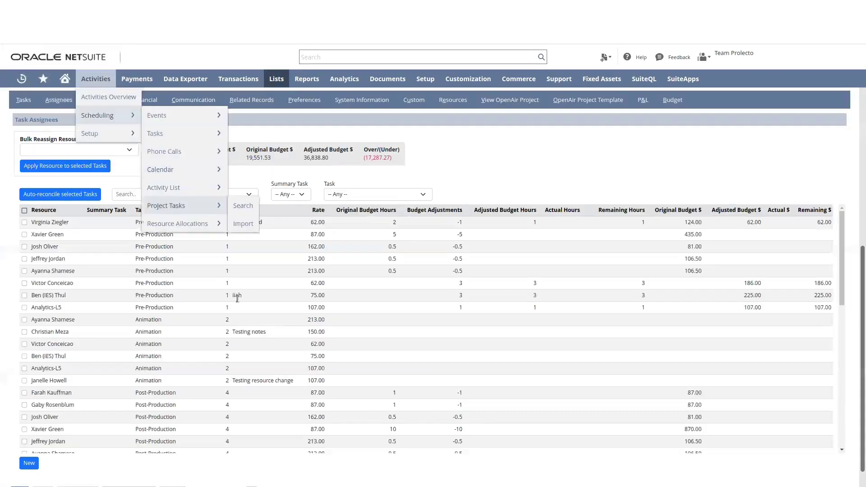
{"action": "left_click", "coordinate": [260, 380]}
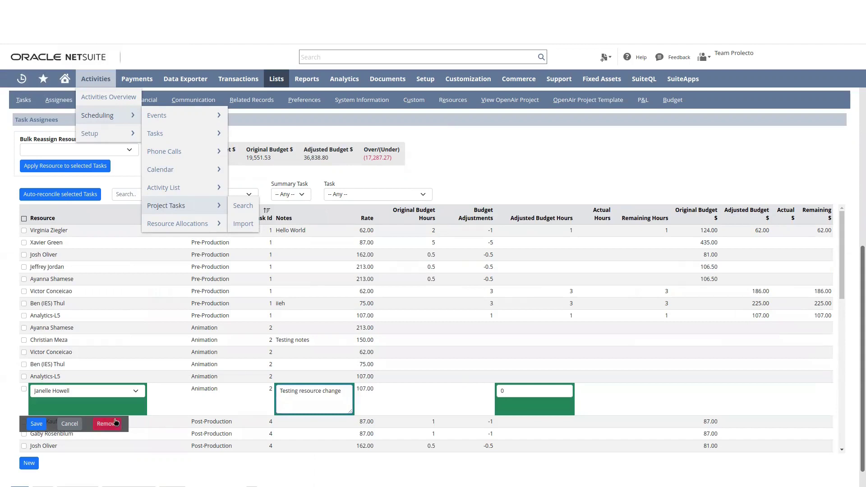
{"action": "left_click", "coordinate": [69, 424]}
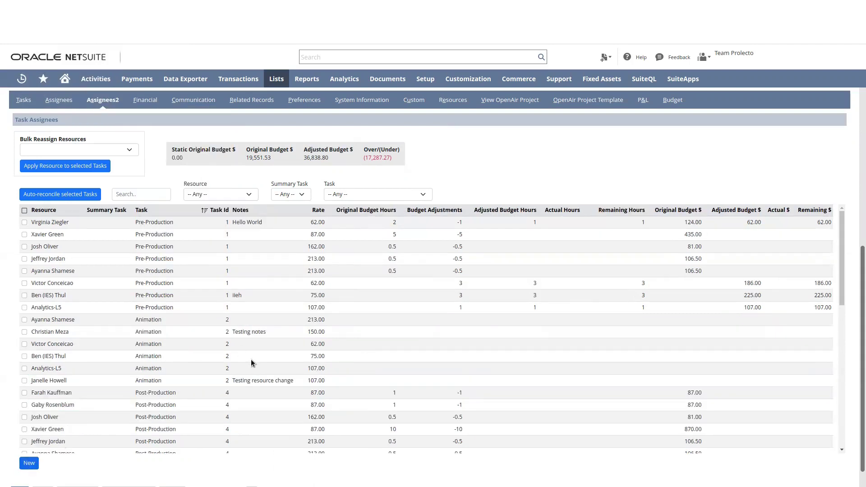
{"action": "left_click", "coordinate": [29, 464]}
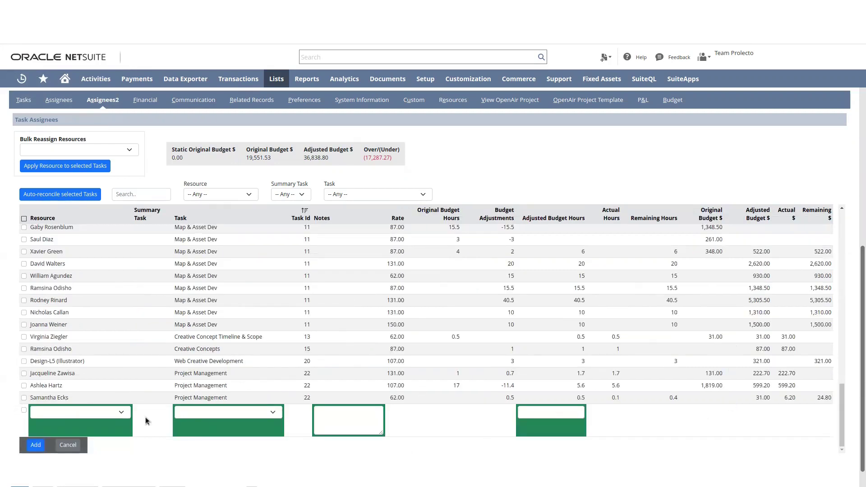
{"action": "left_click", "coordinate": [73, 443]}
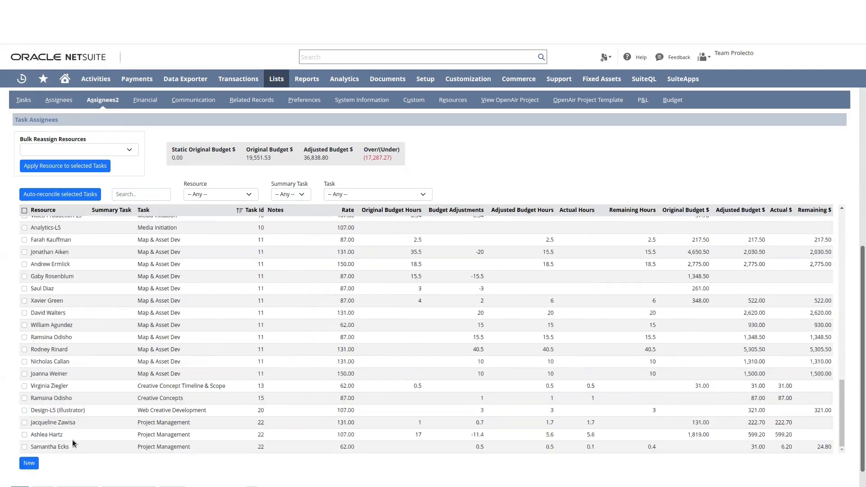
{"action": "scroll", "coordinate": [699, 381], "scroll_direction": "up", "scroll_amount": 10}
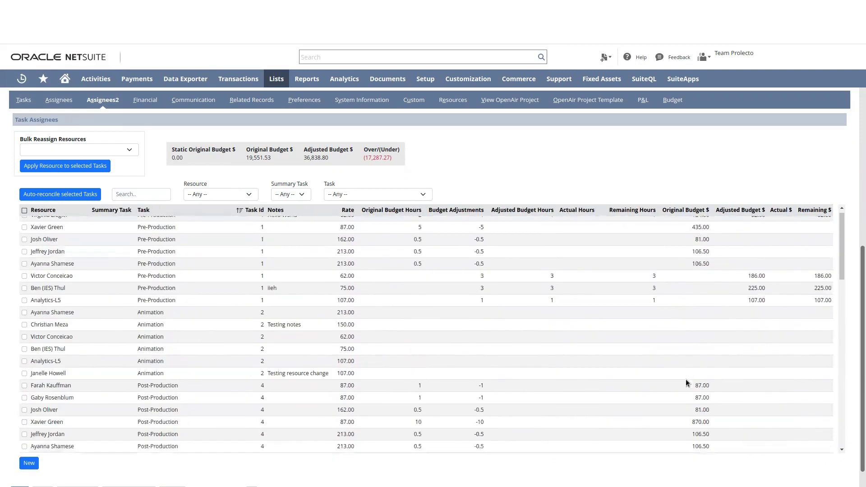
{"action": "scroll", "coordinate": [687, 383], "scroll_direction": "up", "scroll_amount": 1}
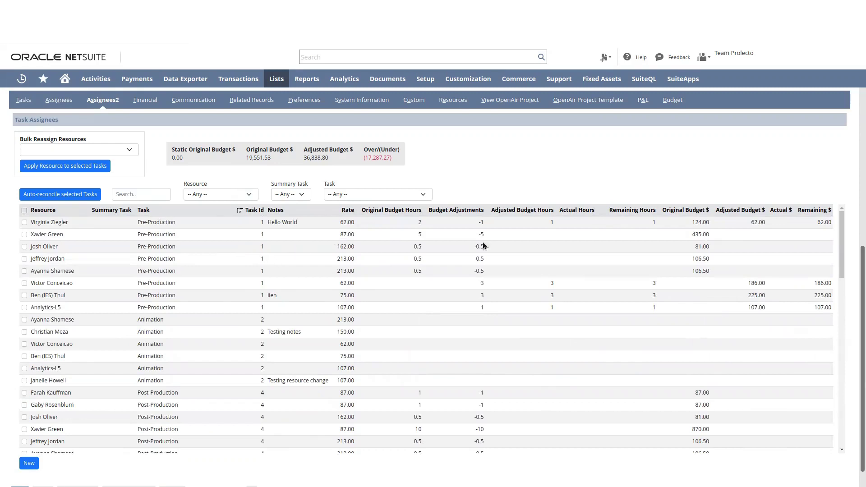
Check the Pre-Production assignment rows and auto-reconcile their budget hours.
{"action": "left_click", "coordinate": [25, 222]}
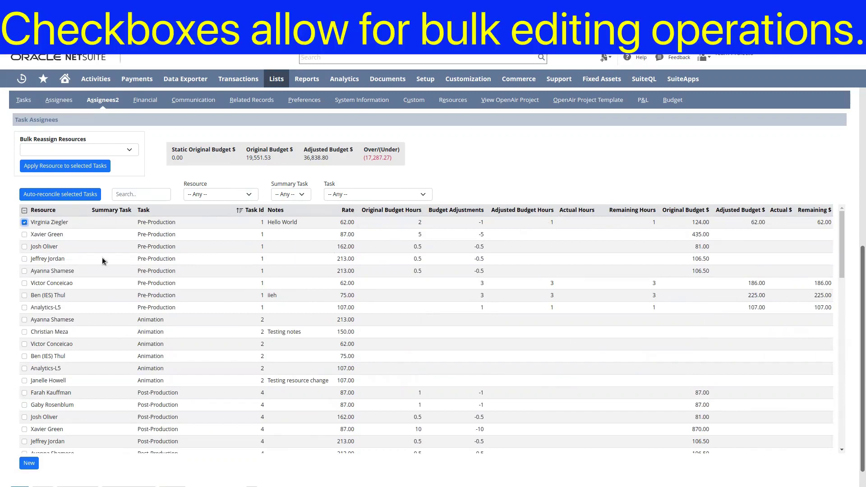
{"action": "left_click", "coordinate": [24, 283]}
{"action": "left_click", "coordinate": [24, 295]}
{"action": "left_click", "coordinate": [24, 211]}
{"action": "left_click", "coordinate": [24, 210]}
{"action": "left_click", "coordinate": [24, 222]}
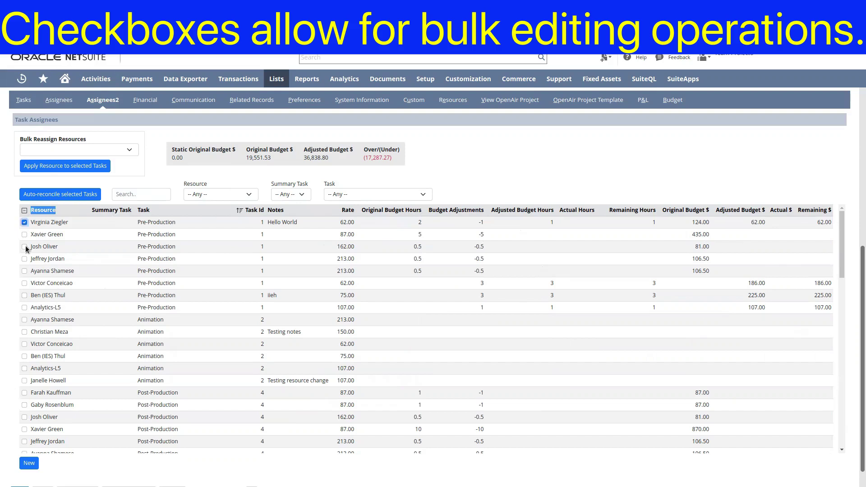
{"action": "left_click", "coordinate": [25, 284]}
{"action": "left_click", "coordinate": [87, 196]}
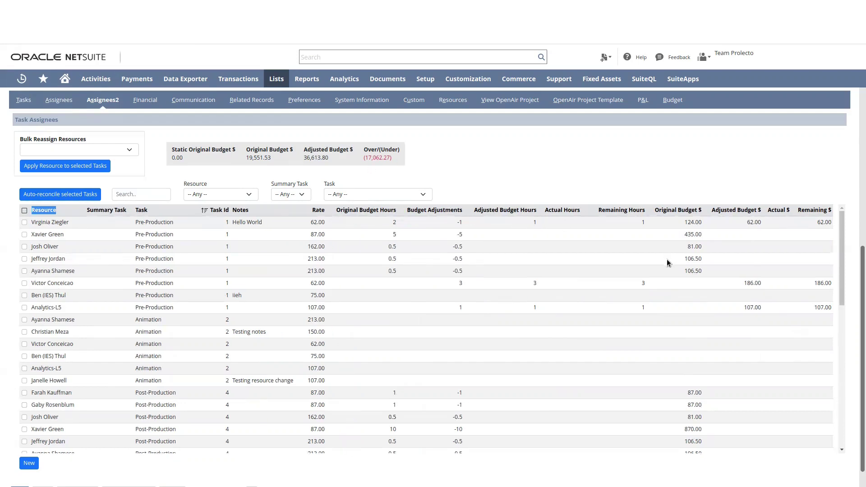
{"action": "left_click", "coordinate": [607, 214]}
Reload the record, then inline-edit and save a Map & Asset Dev assignment, bringing Adjusted Budget to 28,022.40.
{"action": "key", "text": "F5"}
{"action": "mouse_move", "coordinate": [199, 137]}
{"action": "scroll", "coordinate": [414, 350], "scroll_direction": "down", "scroll_amount": 10}
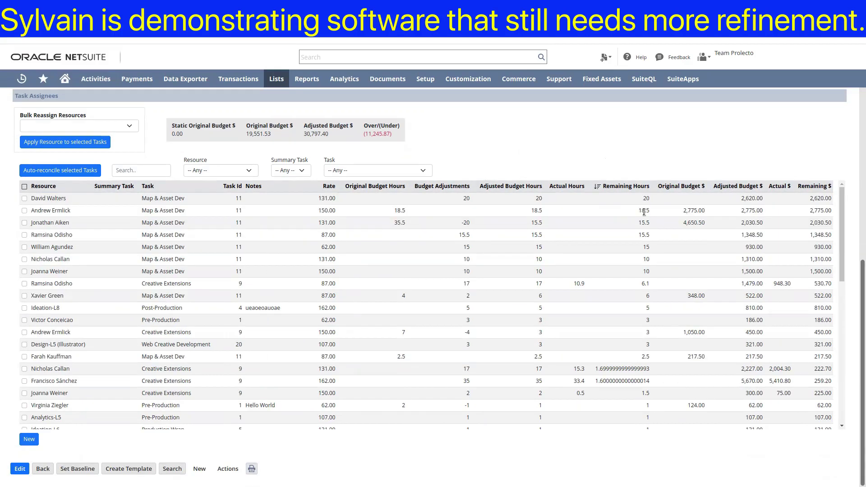
{"action": "left_click", "coordinate": [640, 210]}
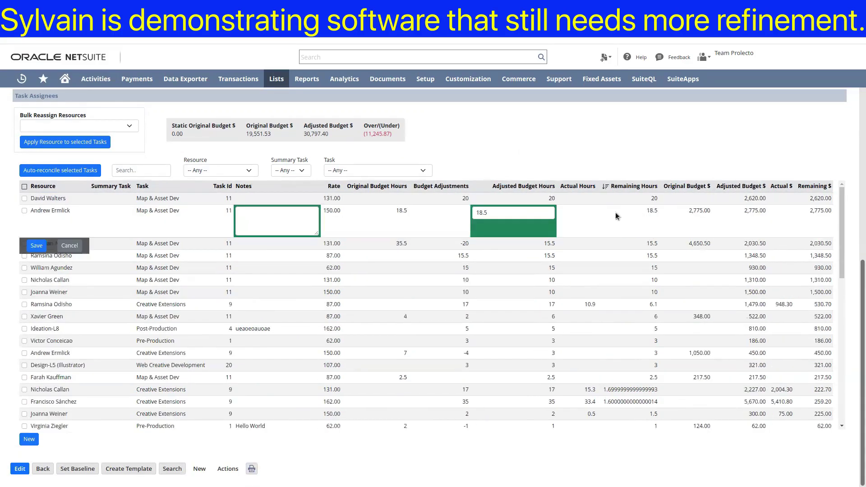
{"action": "left_click", "coordinate": [70, 245]}
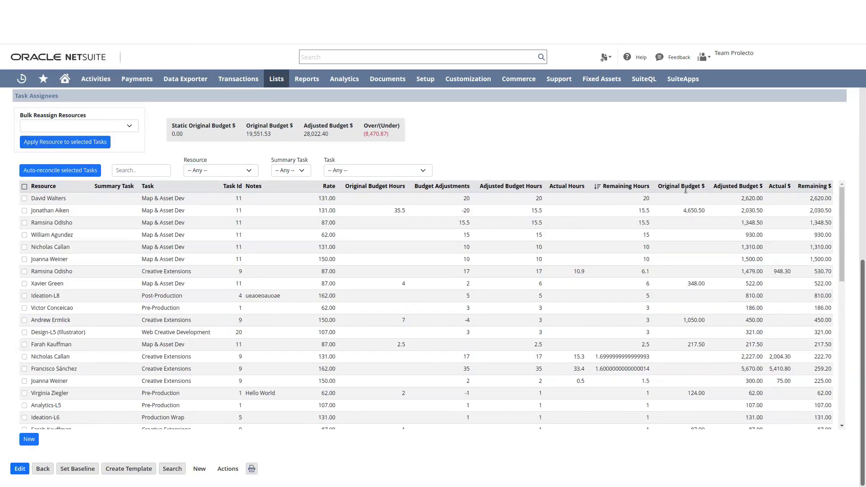
Filter the assignee list by Resource to Analytics-L5.
{"action": "left_click", "coordinate": [637, 188]}
{"action": "left_click", "coordinate": [637, 188]}
{"action": "left_click", "coordinate": [289, 171]}
{"action": "left_click", "coordinate": [280, 171]}
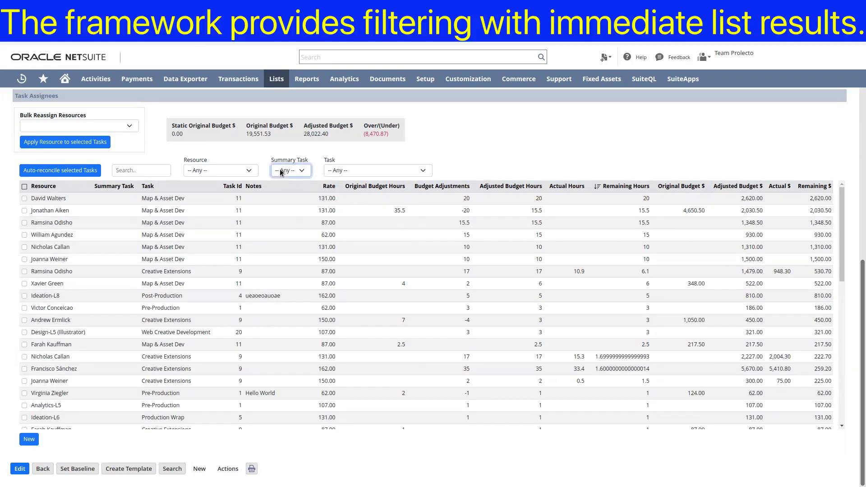
{"action": "left_click", "coordinate": [230, 171]}
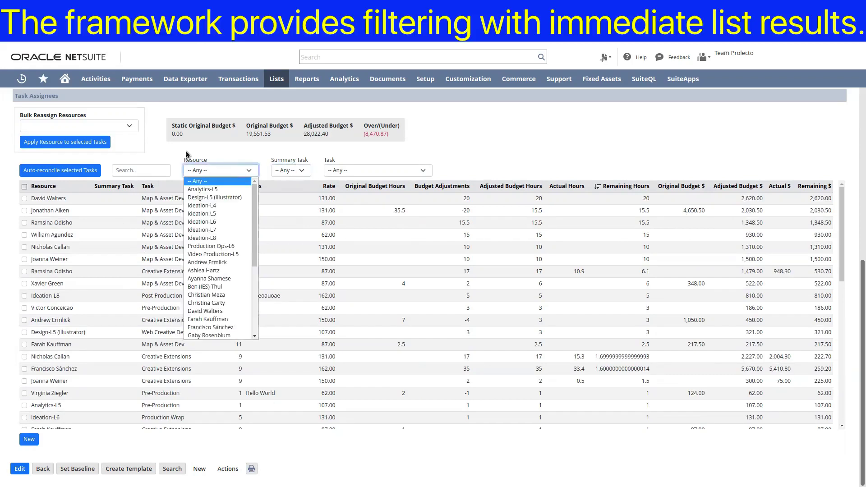
{"action": "left_click", "coordinate": [212, 189]}
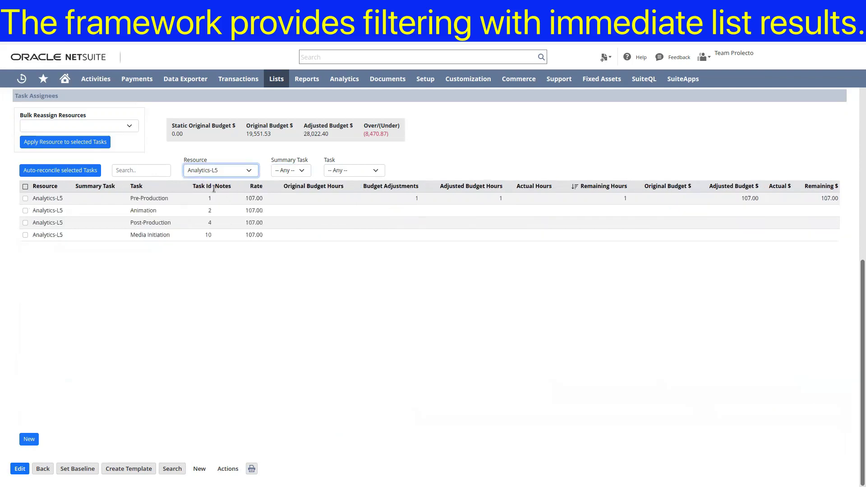
Reset the Resource filter to -- Any -- and sort the list by Task Id ascending.
{"action": "left_click", "coordinate": [232, 169]}
{"action": "left_click", "coordinate": [199, 181]}
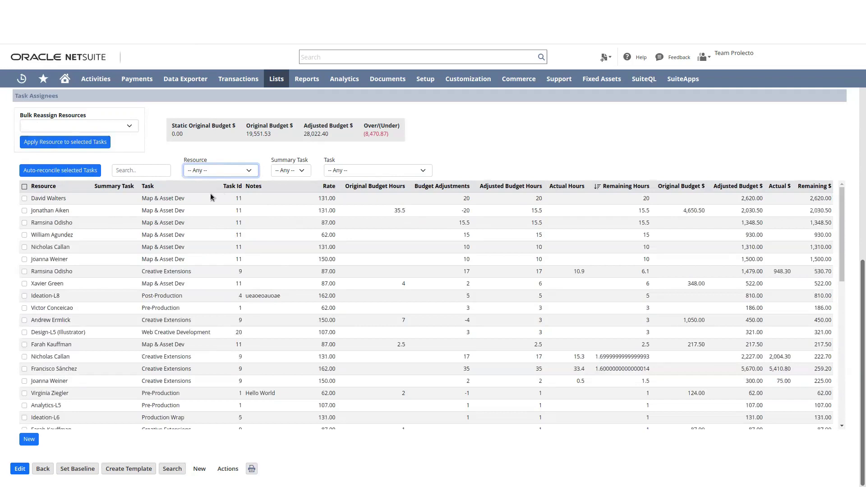
{"action": "left_click", "coordinate": [226, 186]}
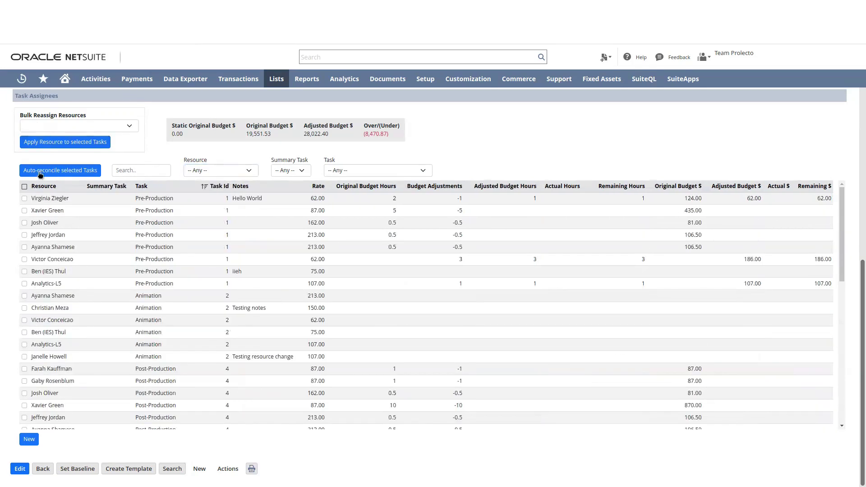
Try bulk-reassigning two checked Pre-Production assignments to a chosen person, dismissing the resulting error.
{"action": "left_click", "coordinate": [24, 200]}
{"action": "left_click", "coordinate": [24, 210]}
{"action": "left_click", "coordinate": [45, 127]}
{"action": "scroll", "coordinate": [45, 236], "scroll_direction": "down", "scroll_amount": 3}
{"action": "left_click", "coordinate": [42, 221]}
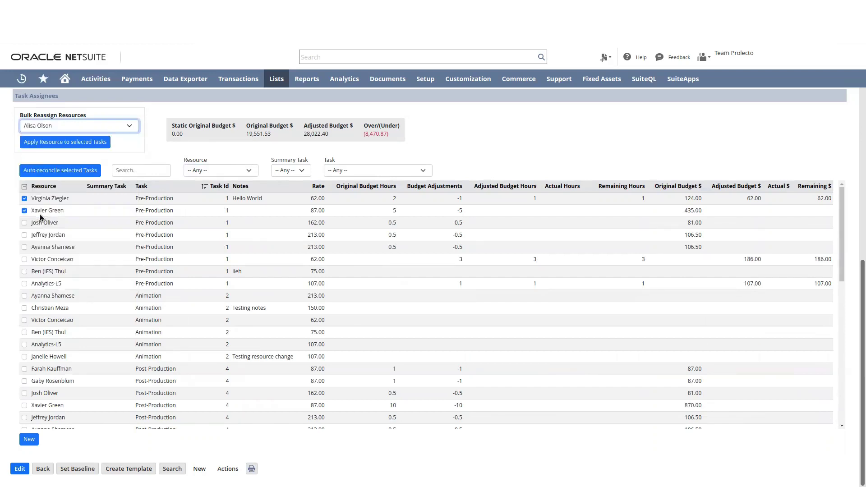
{"action": "left_click", "coordinate": [38, 144]}
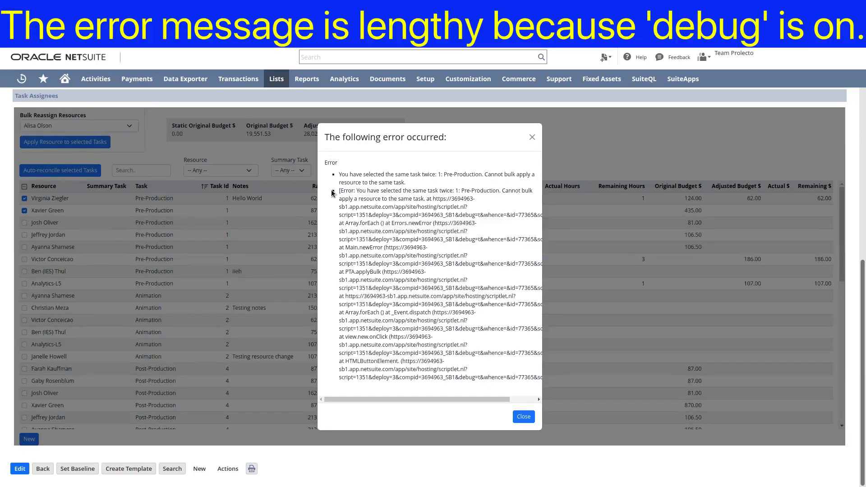
{"action": "mouse_move", "coordinate": [339, 191]}
{"action": "left_mouse_down"}
{"action": "mouse_move", "coordinate": [434, 249]}
{"action": "mouse_move", "coordinate": [430, 366]}
{"action": "mouse_move", "coordinate": [445, 361]}
{"action": "left_mouse_up"}
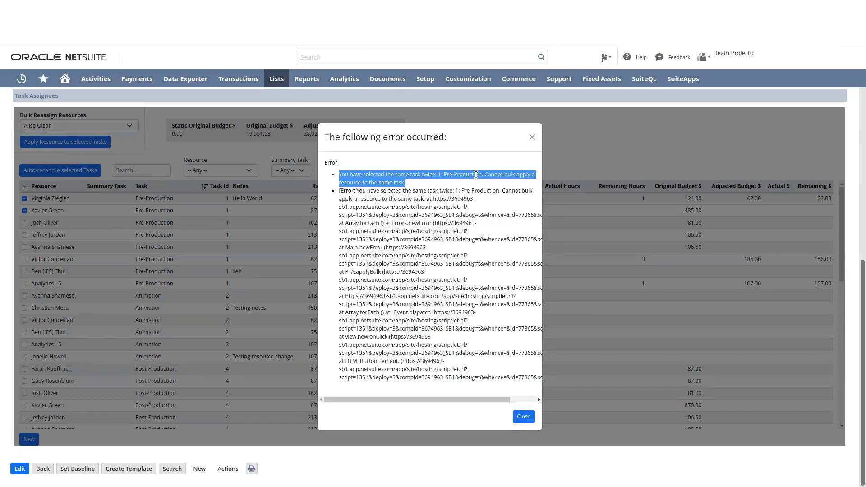
{"action": "left_click", "coordinate": [518, 420]}
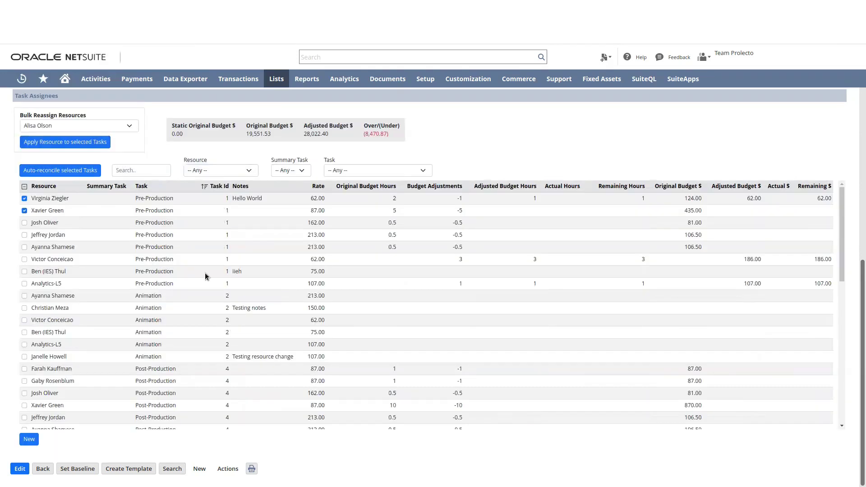
Swap the second Pre-Production row for the Animation assignment and retry with another person, dismissing the error.
{"action": "left_click", "coordinate": [25, 210]}
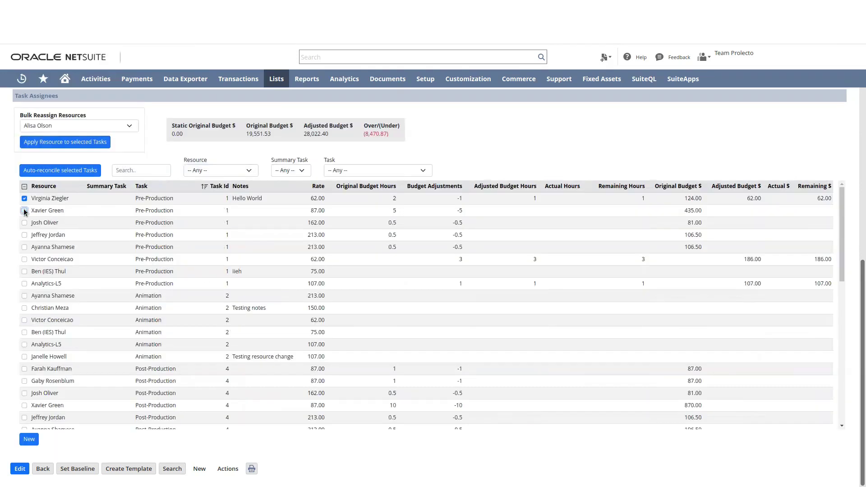
{"action": "left_click", "coordinate": [25, 296]}
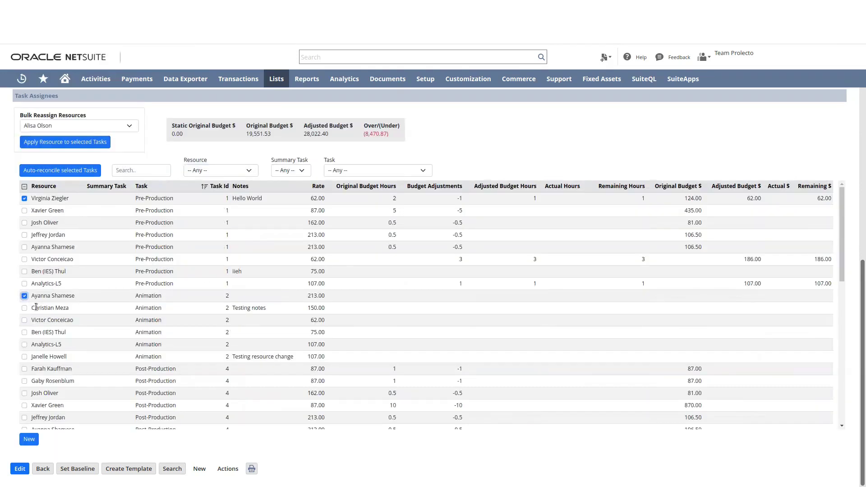
{"action": "left_click", "coordinate": [115, 128]}
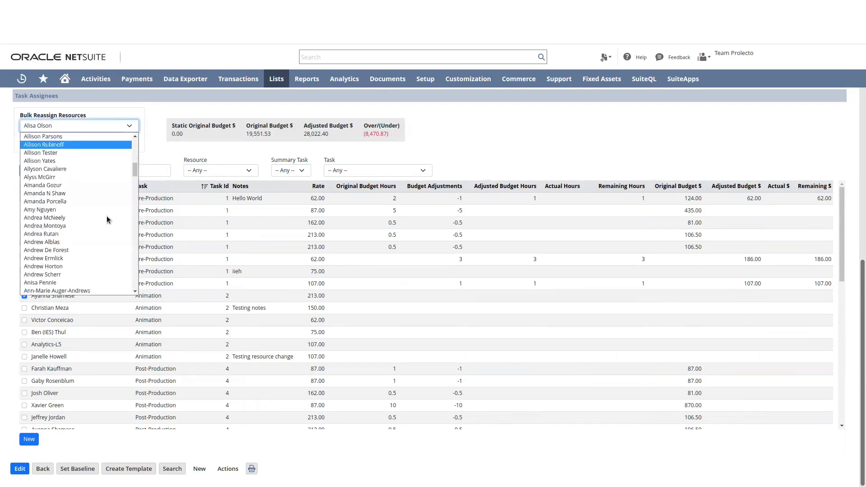
{"action": "scroll", "coordinate": [82, 239], "scroll_direction": "down", "scroll_amount": 1}
{"action": "scroll", "coordinate": [83, 238], "scroll_direction": "down", "scroll_amount": 2}
{"action": "left_click", "coordinate": [73, 269]}
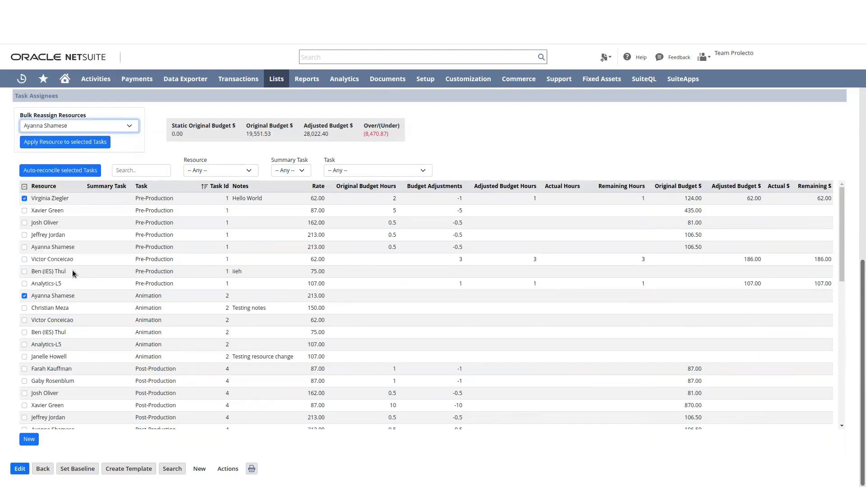
{"action": "left_click", "coordinate": [78, 143]}
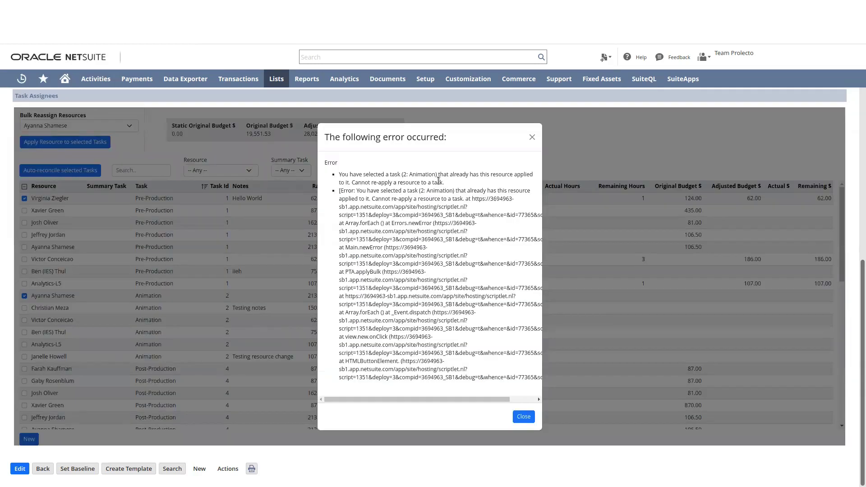
{"action": "left_click_drag", "start_coordinate": [452, 182], "coordinate": [342, 175]}
{"action": "left_click", "coordinate": [394, 174]}
{"action": "left_click", "coordinate": [523, 417]}
Reassign the checked assignments to a rate-181.00 person, lifting Adjusted Budget to 28,141.40.
{"action": "left_click", "coordinate": [121, 127]}
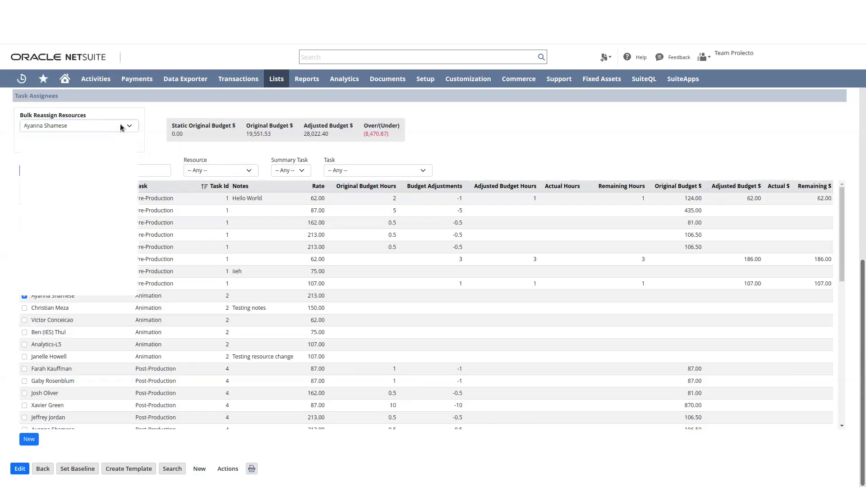
{"action": "left_click", "coordinate": [106, 186]}
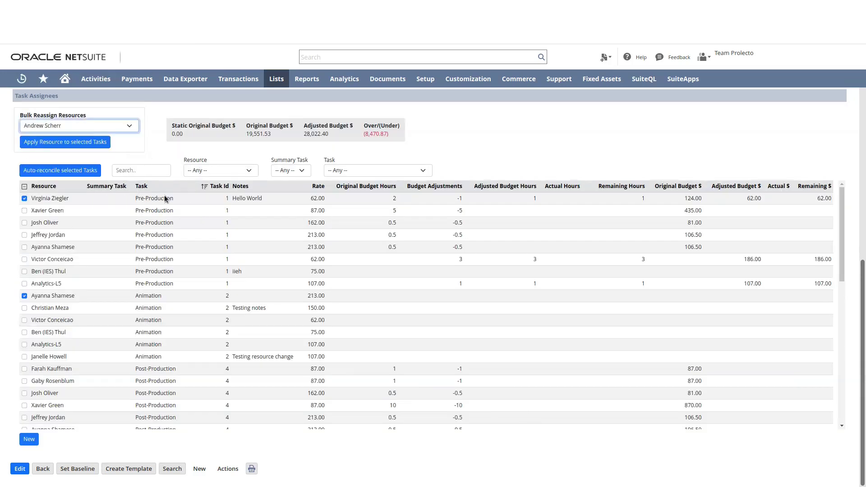
{"action": "left_click", "coordinate": [90, 142]}
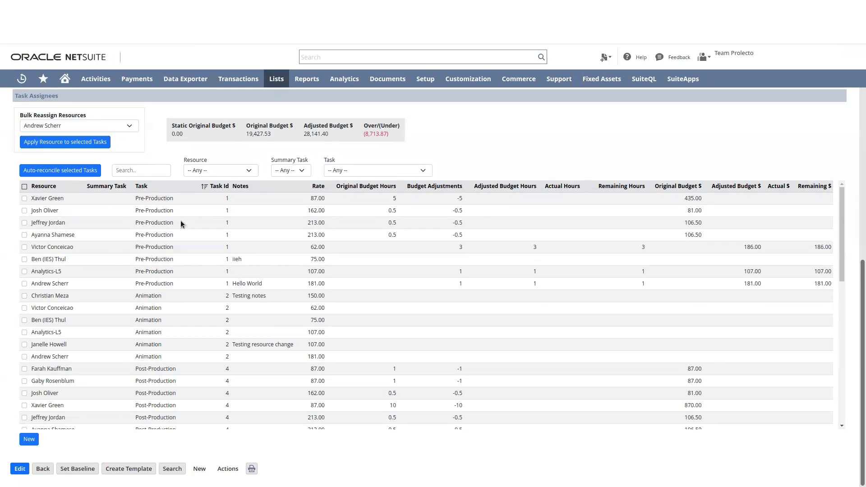
Filter the list to Post-Production tasks, then reset the Task filter to show all tasks.
{"action": "left_click", "coordinate": [213, 169]}
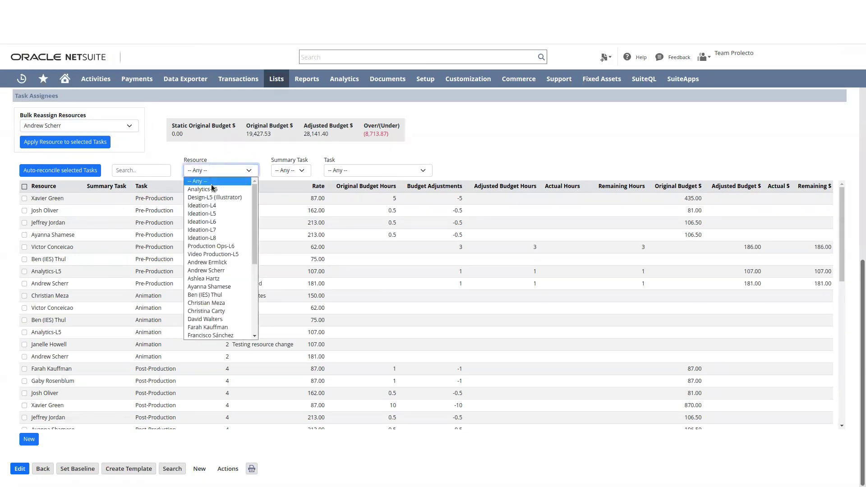
{"action": "left_click", "coordinate": [214, 171]}
{"action": "left_click", "coordinate": [350, 171]}
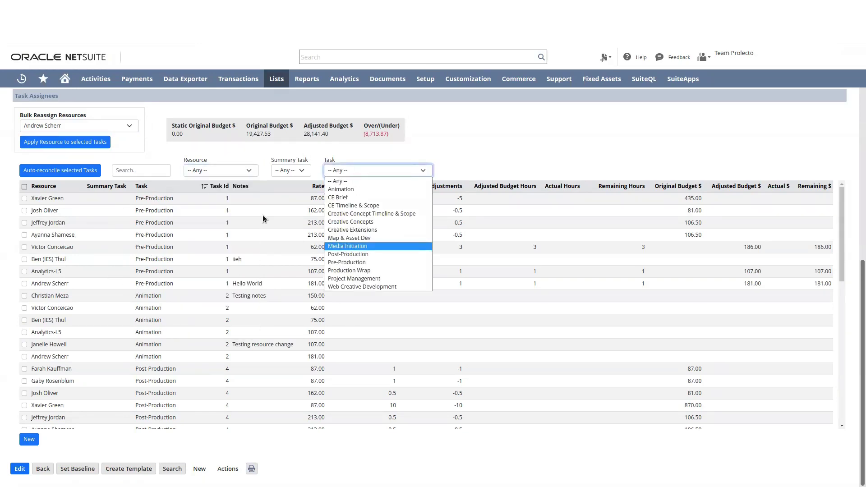
{"action": "left_click", "coordinate": [362, 255]}
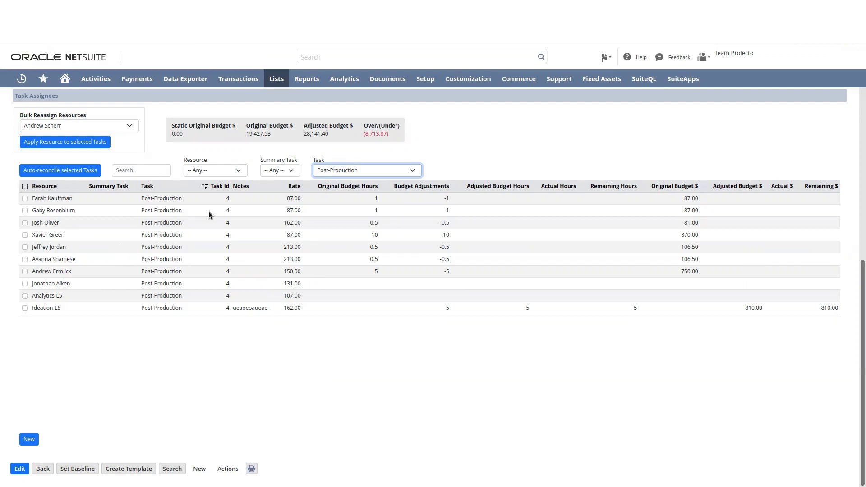
{"action": "left_click", "coordinate": [321, 174]}
{"action": "left_click", "coordinate": [326, 183]}
Cycle the Resource filter through Ideation-L4, Design-L5 and Ideation-L5, settling on Analytics-L5.
{"action": "left_click", "coordinate": [210, 172]}
{"action": "left_click", "coordinate": [212, 205]}
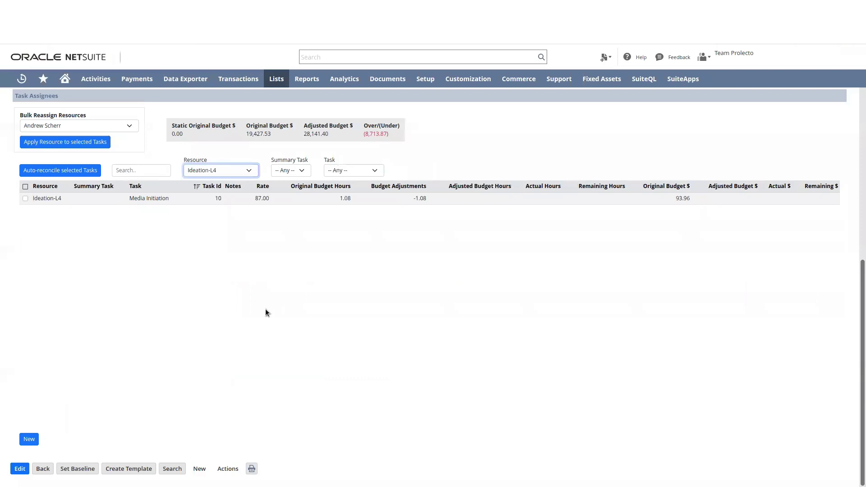
{"action": "left_click", "coordinate": [219, 172]}
{"action": "left_click", "coordinate": [215, 197]}
{"action": "left_click", "coordinate": [212, 174]}
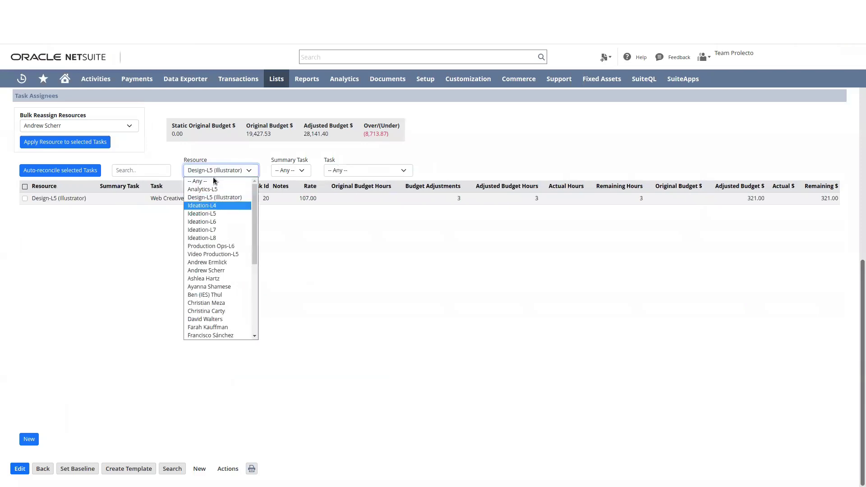
{"action": "left_click", "coordinate": [217, 214]}
{"action": "key", "text": "Down"}
{"action": "key", "text": "Down"}
{"action": "key", "text": "Down"}
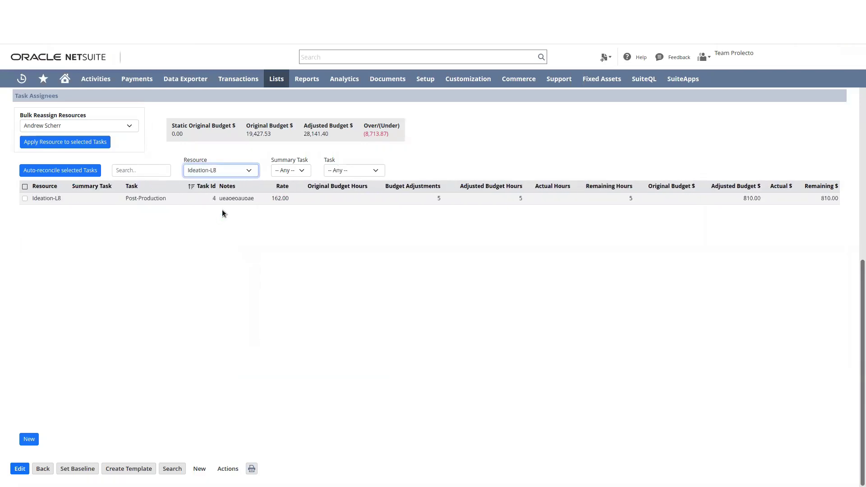
{"action": "key", "text": "Down"}
{"action": "key", "text": "Up"}
{"action": "key", "text": "Up"}
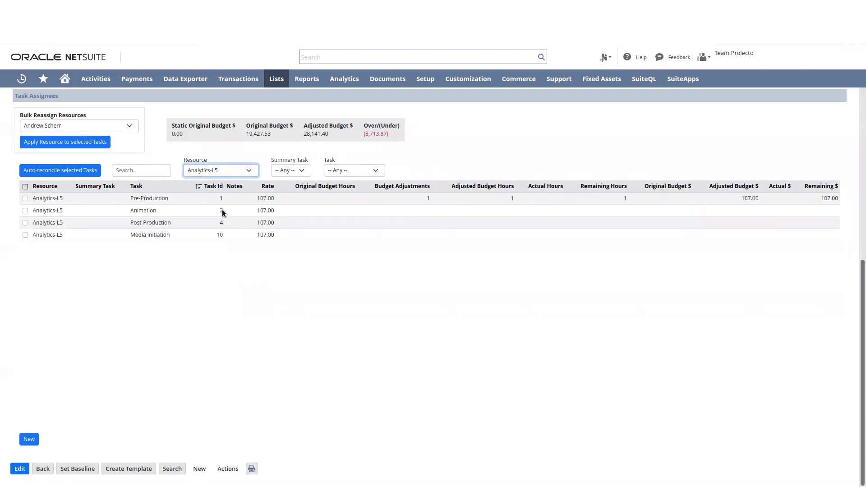
Select all four Analytics-L5 rows and bulk-reassign them to a rate-87.00 employee.
{"action": "left_click", "coordinate": [25, 186]}
{"action": "left_click", "coordinate": [61, 121]}
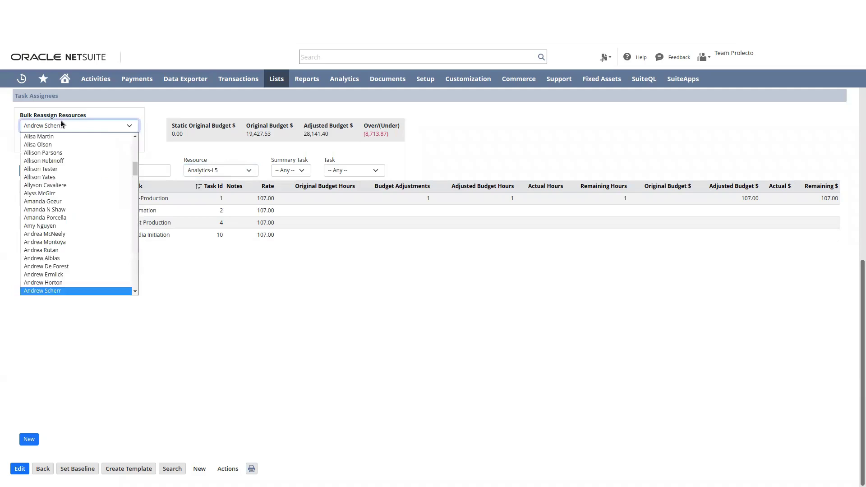
{"action": "left_click", "coordinate": [60, 120]}
{"action": "left_click", "coordinate": [49, 142]}
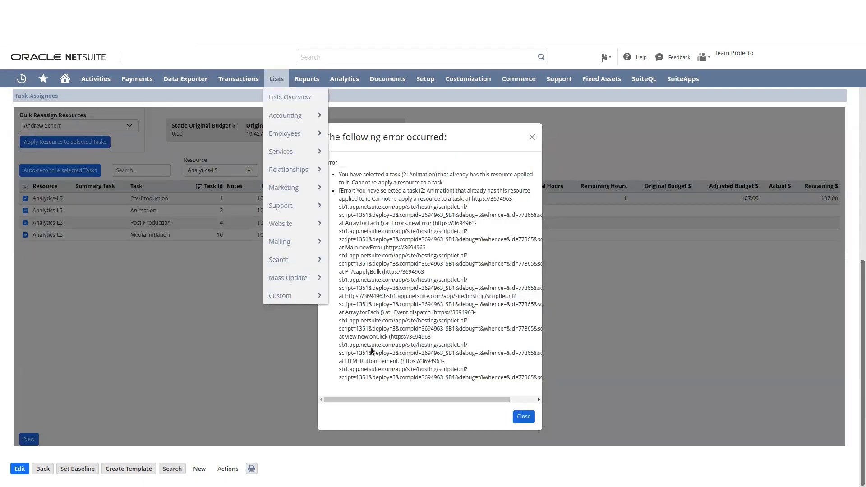
{"action": "left_click", "coordinate": [523, 416]}
{"action": "left_click", "coordinate": [84, 124]}
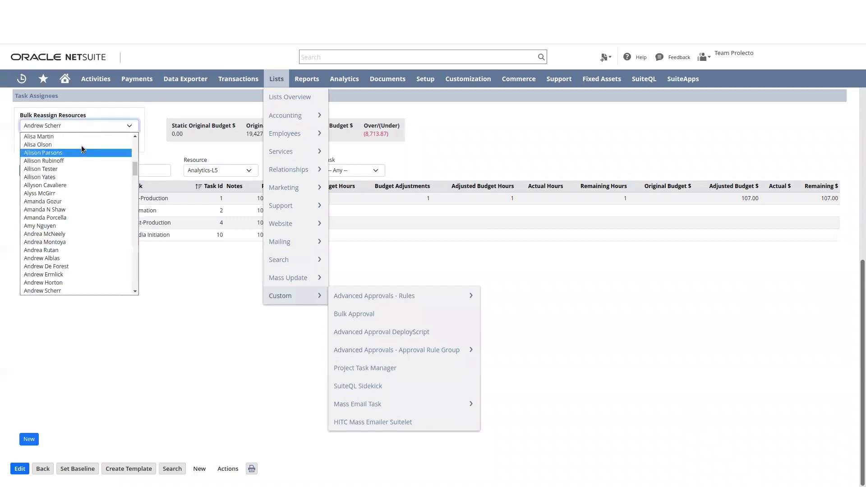
{"action": "left_click", "coordinate": [80, 205]}
{"action": "left_click", "coordinate": [47, 143]}
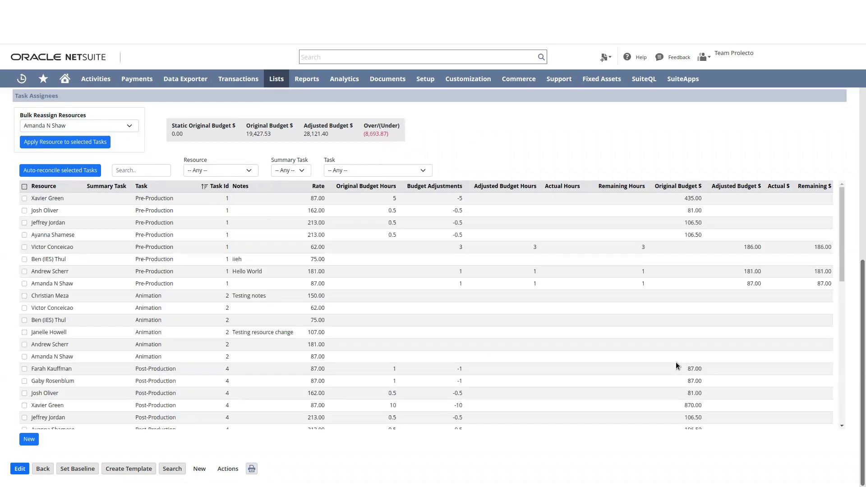
Filter by the newly assigned employee to check, then reset the Resource filter to Any.
{"action": "left_click", "coordinate": [219, 171]}
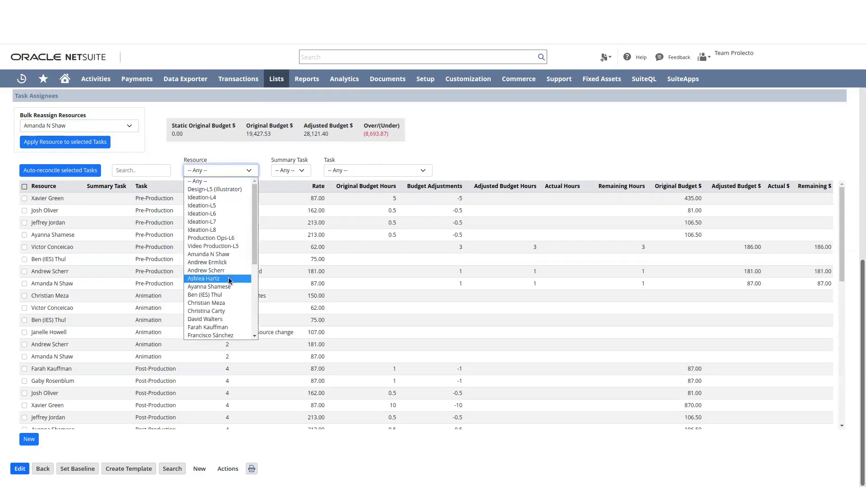
{"action": "left_click", "coordinate": [213, 256]}
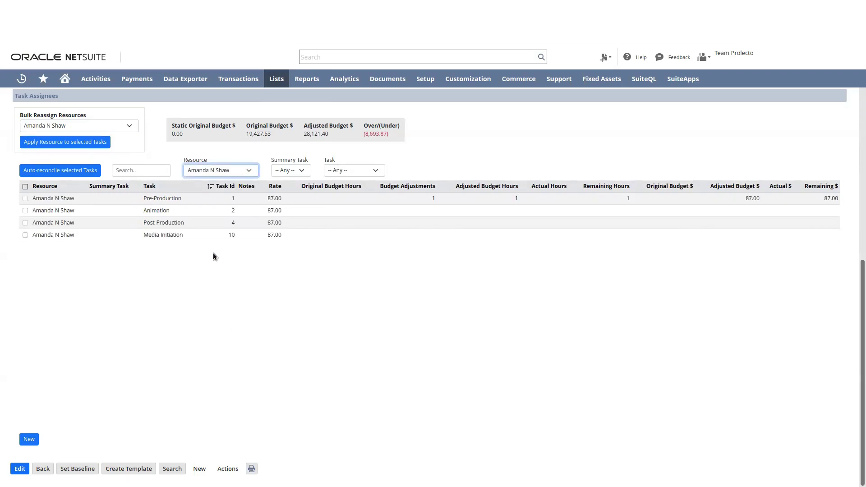
{"action": "left_click", "coordinate": [248, 173]}
{"action": "left_click", "coordinate": [242, 182]}
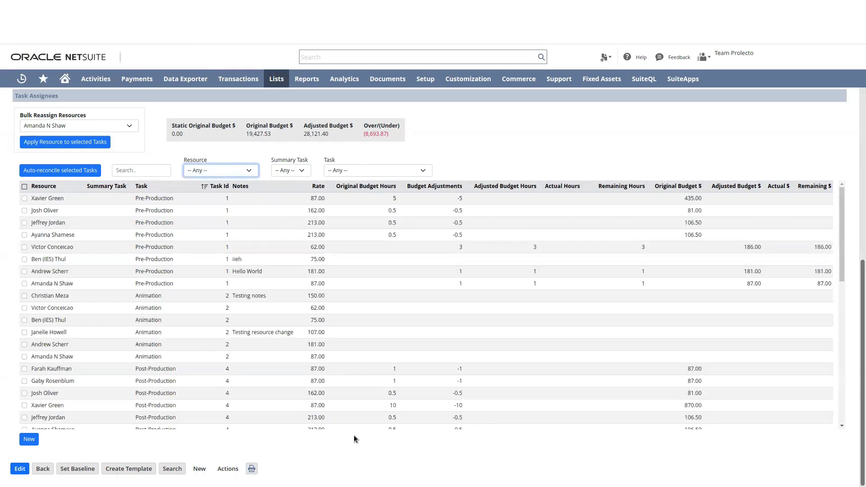
{"action": "scroll", "coordinate": [354, 334], "scroll_direction": "down", "scroll_amount": 6}
{"action": "scroll", "coordinate": [217, 329], "scroll_direction": "down", "scroll_amount": 3}
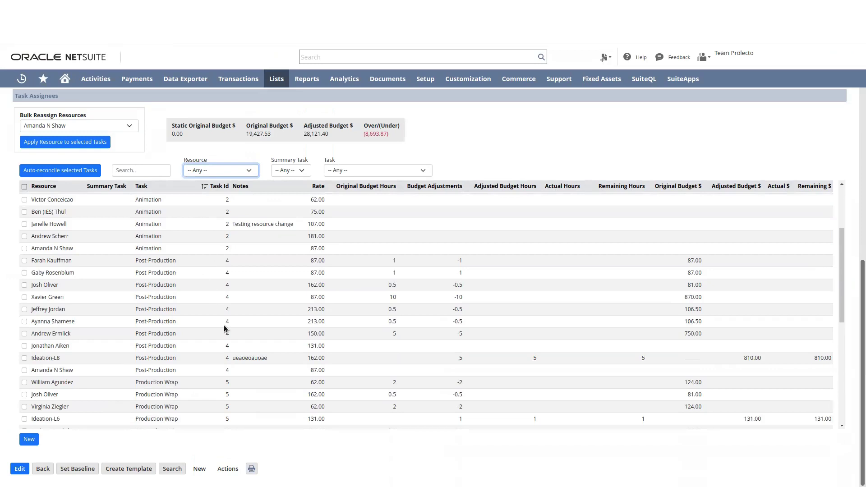
{"action": "scroll", "coordinate": [197, 368], "scroll_direction": "down", "scroll_amount": 3}
{"action": "scroll", "coordinate": [196, 364], "scroll_direction": "down", "scroll_amount": 8}
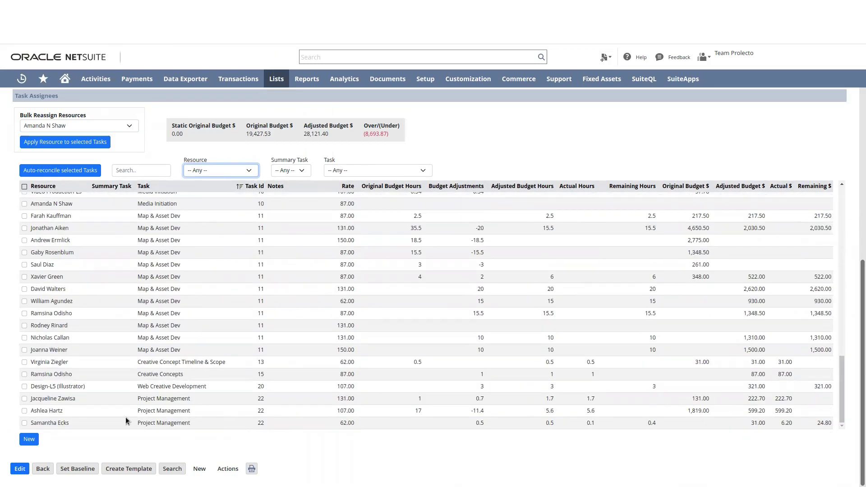
{"action": "left_click", "coordinate": [35, 436]}
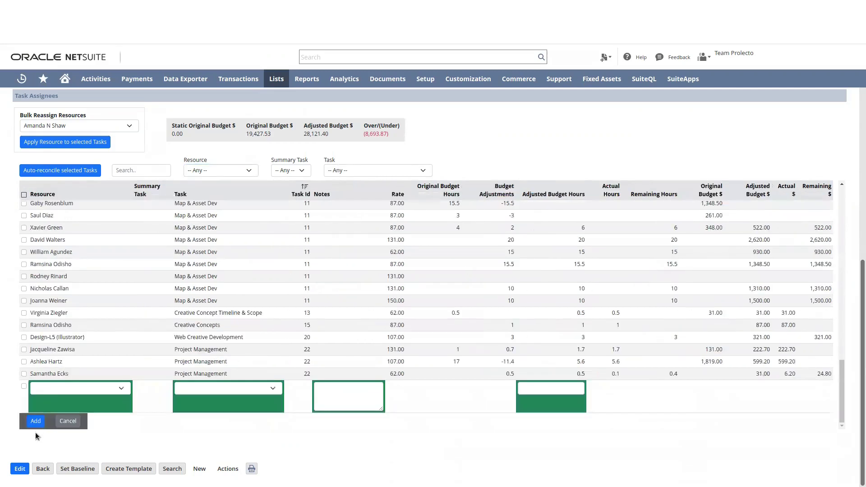
{"action": "left_click", "coordinate": [53, 384]}
{"action": "left_click", "coordinate": [61, 384]}
{"action": "left_click", "coordinate": [68, 421]}
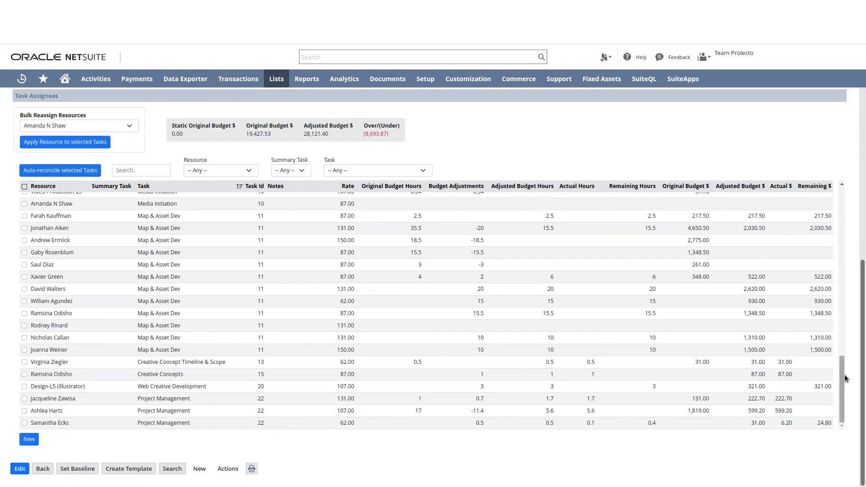
{"action": "scroll", "coordinate": [845, 309], "scroll_direction": "up", "scroll_amount": 3}
{"action": "scroll", "coordinate": [844, 308], "scroll_direction": "up", "scroll_amount": 10}
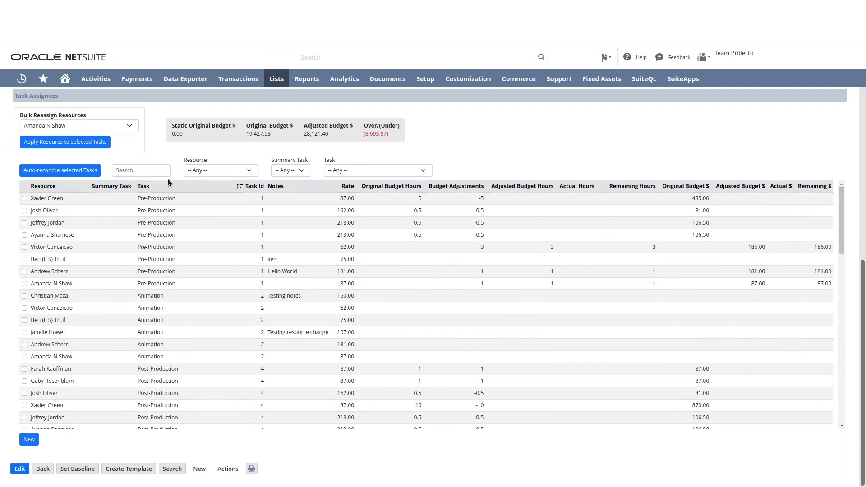
{"action": "left_click", "coordinate": [130, 171]}
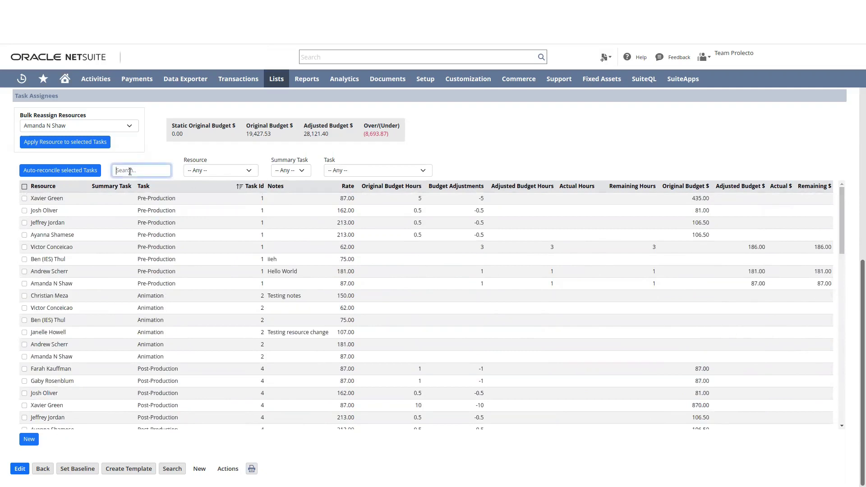
{"action": "type", "text": "Ben"}
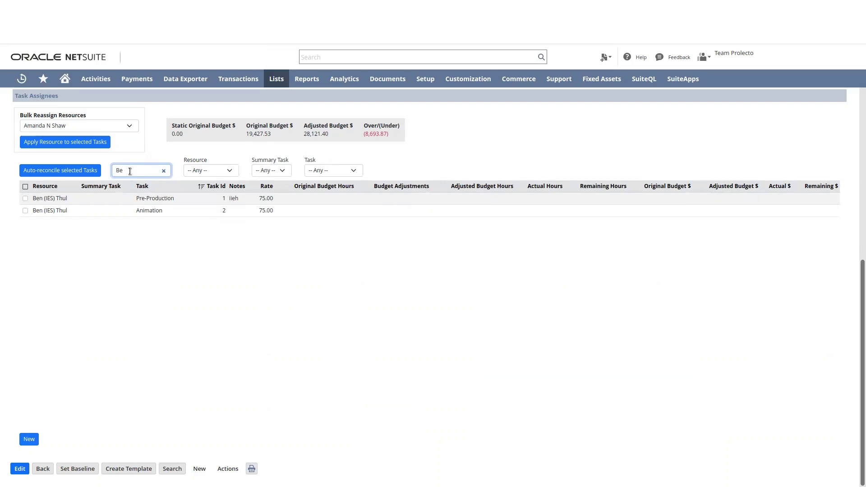
{"action": "key", "text": "BackSpace"}
{"action": "key", "text": "BackSpace"}
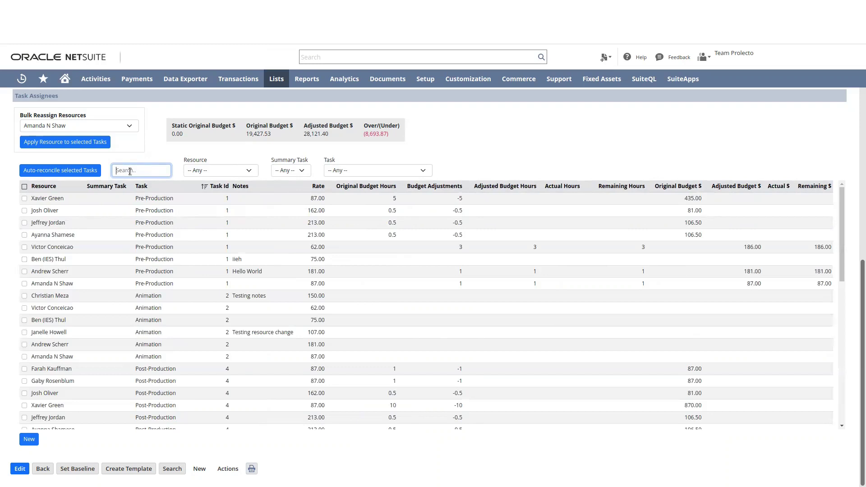
{"action": "type", "text": "Product"}
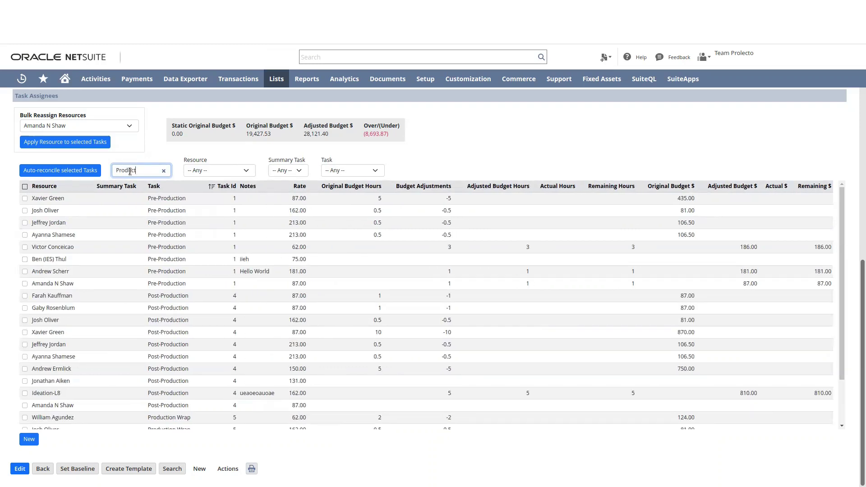
{"action": "key", "text": "BackSpace"}
{"action": "key", "text": "BackSpace"}
{"action": "key", "text": "BackSpace"}
{"action": "key", "text": "BackSpace"}
{"action": "key", "text": "BackSpace"}
{"action": "key", "text": "BackSpace"}
{"action": "key", "text": "BackSpace"}
{"action": "type", "text": "World"}
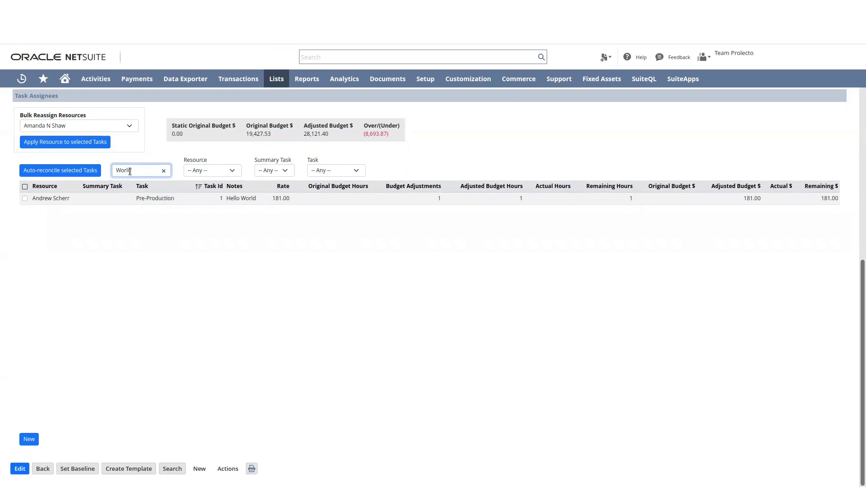
{"action": "left_click", "coordinate": [164, 169]}
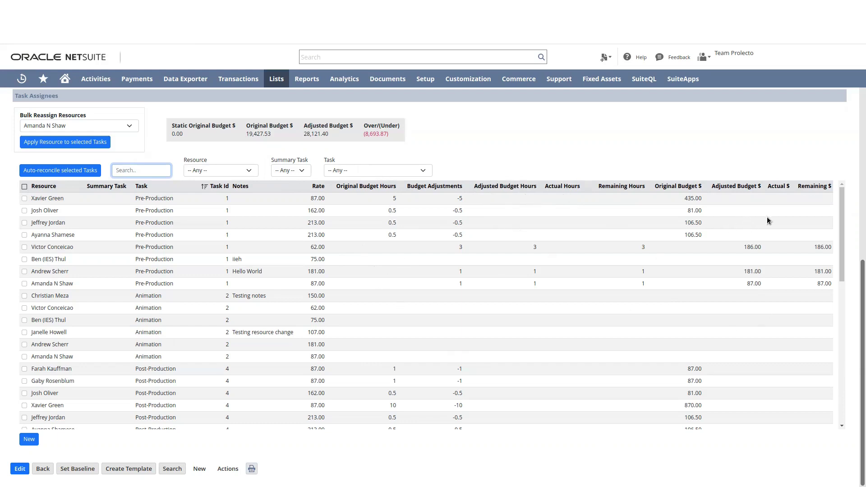
Raise the rate-87.00 Pre-Production assignment's Adjusted Budget Hours to 4 (348.00) and save.
{"action": "left_click", "coordinate": [489, 280]}
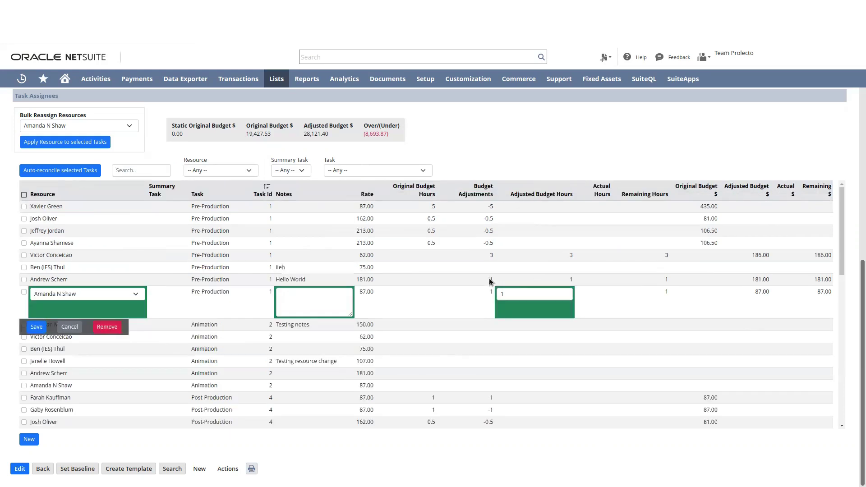
{"action": "left_click", "coordinate": [566, 292]}
{"action": "left_click", "coordinate": [565, 292]}
{"action": "left_click", "coordinate": [565, 292]}
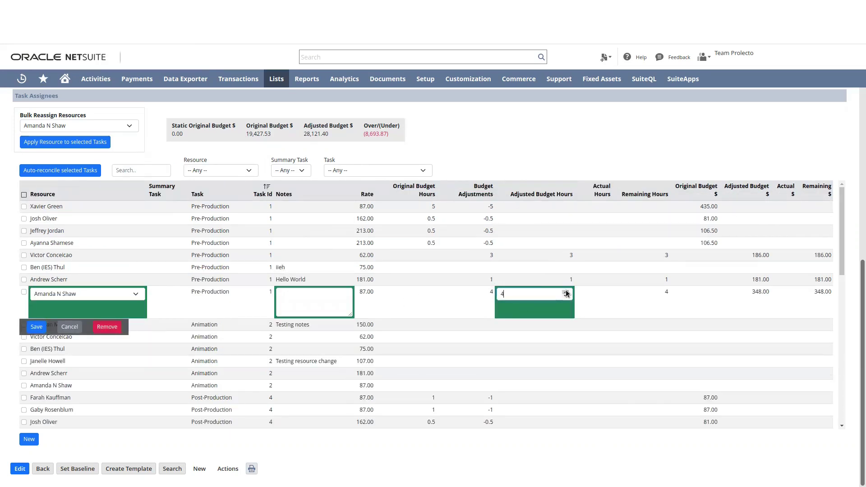
{"action": "left_click", "coordinate": [36, 326]}
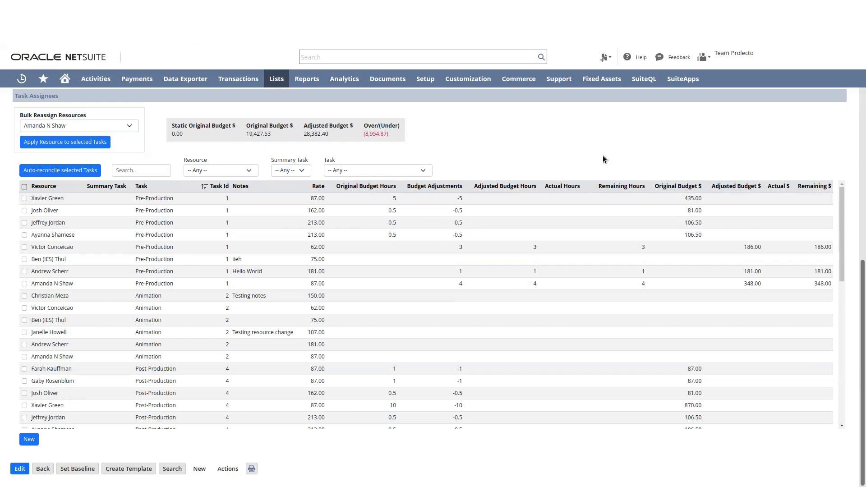
{"action": "key", "text": "F12"}
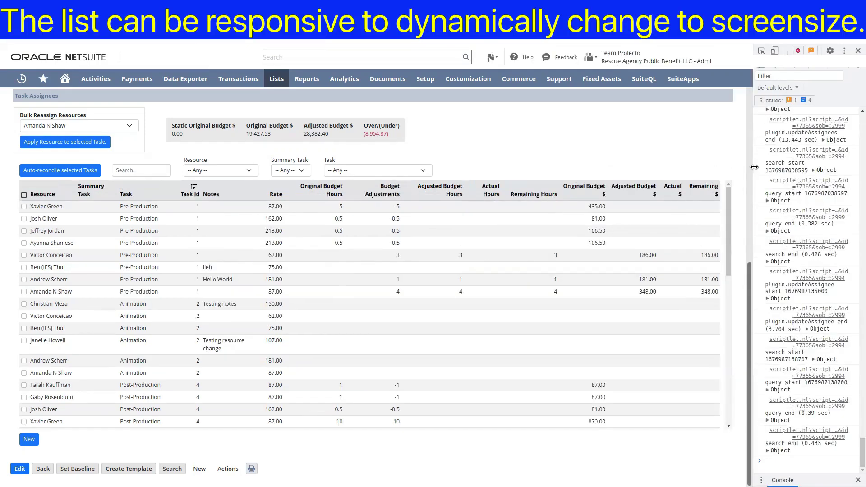
Shrink the page viewport beside DevTools so the Task Assignees list reflows into a stacked layout.
{"action": "left_click_drag", "start_coordinate": [752, 172], "coordinate": [708, 176]}
{"action": "left_click_drag", "start_coordinate": [638, 177], "coordinate": [318, 192]}
{"action": "left_click_drag", "start_coordinate": [316, 192], "coordinate": [122, 257]}
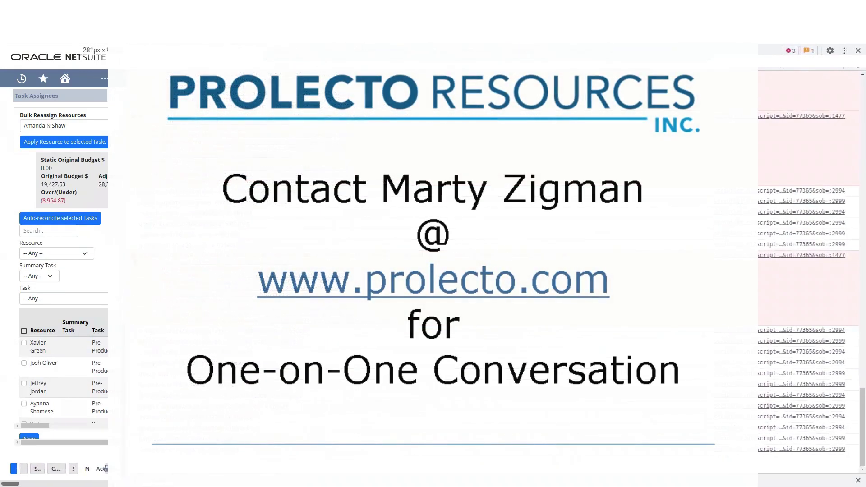